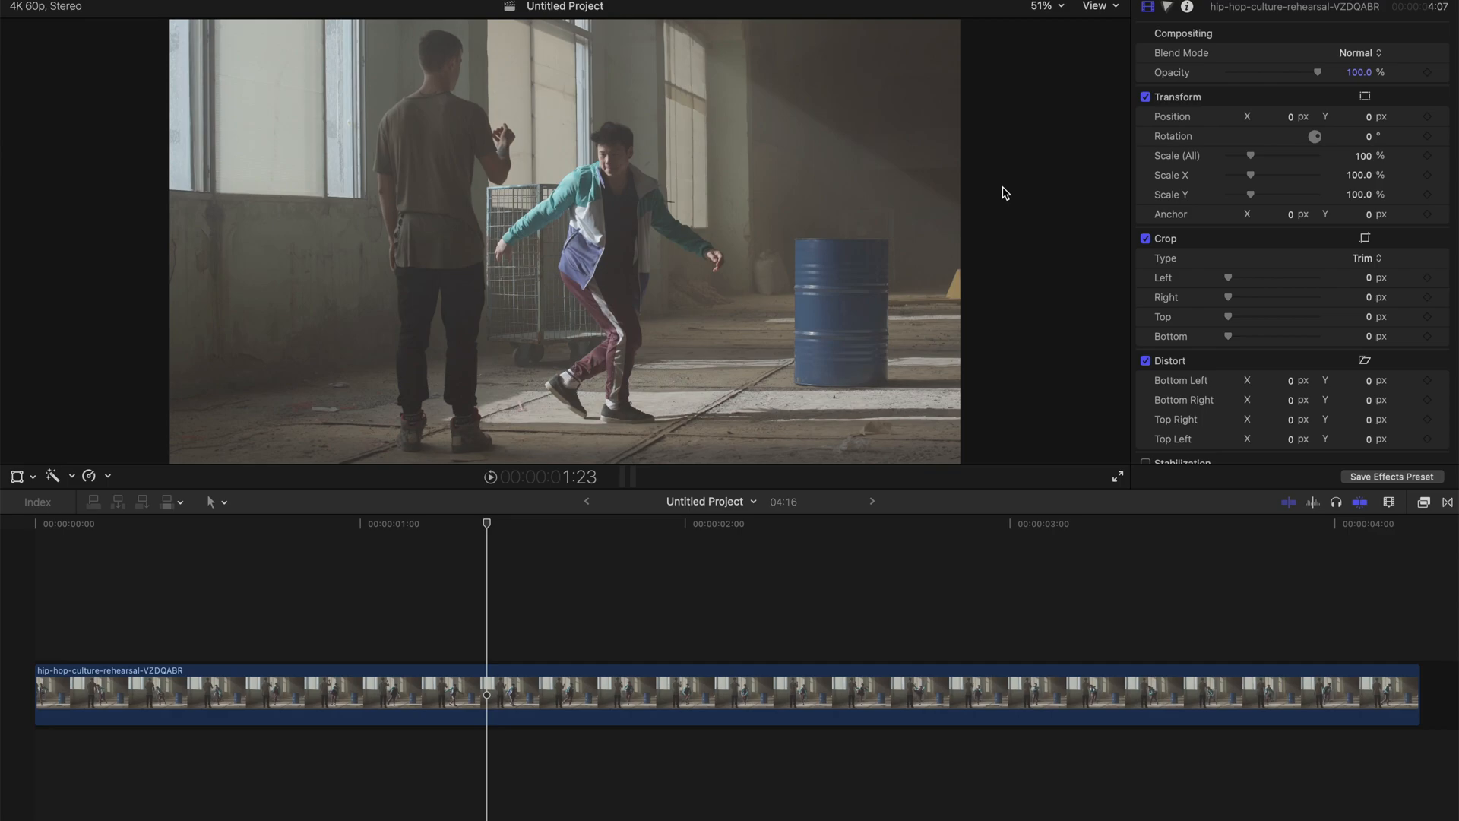
Find the Adjustment Layer title and place it above the rehearsal clip, starting at about 0:27
{"action": "left_click", "coordinate": [1293, 1]}
{"action": "left_click", "coordinate": [135, 107]}
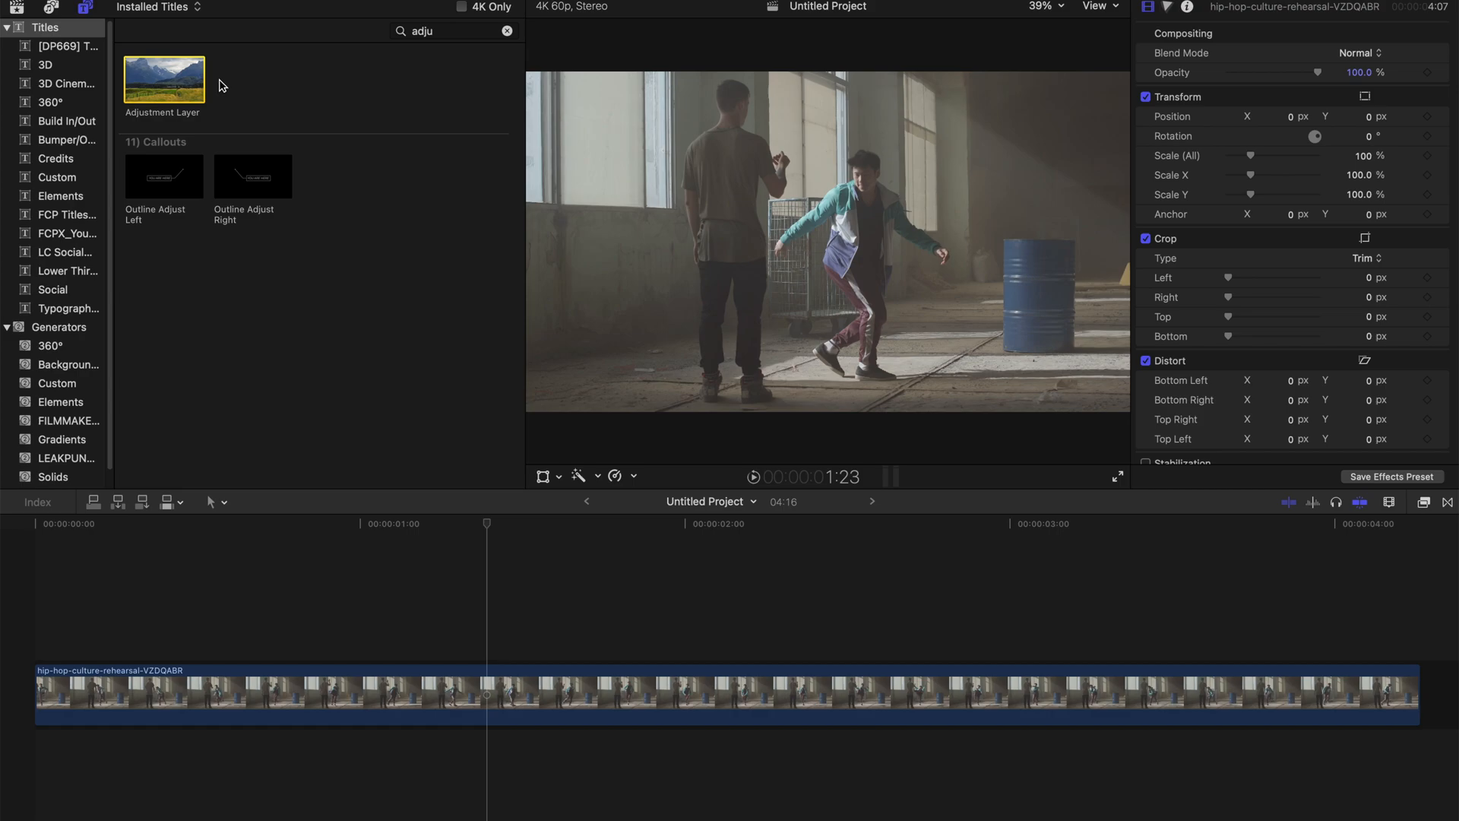
{"action": "key", "text": "q"}
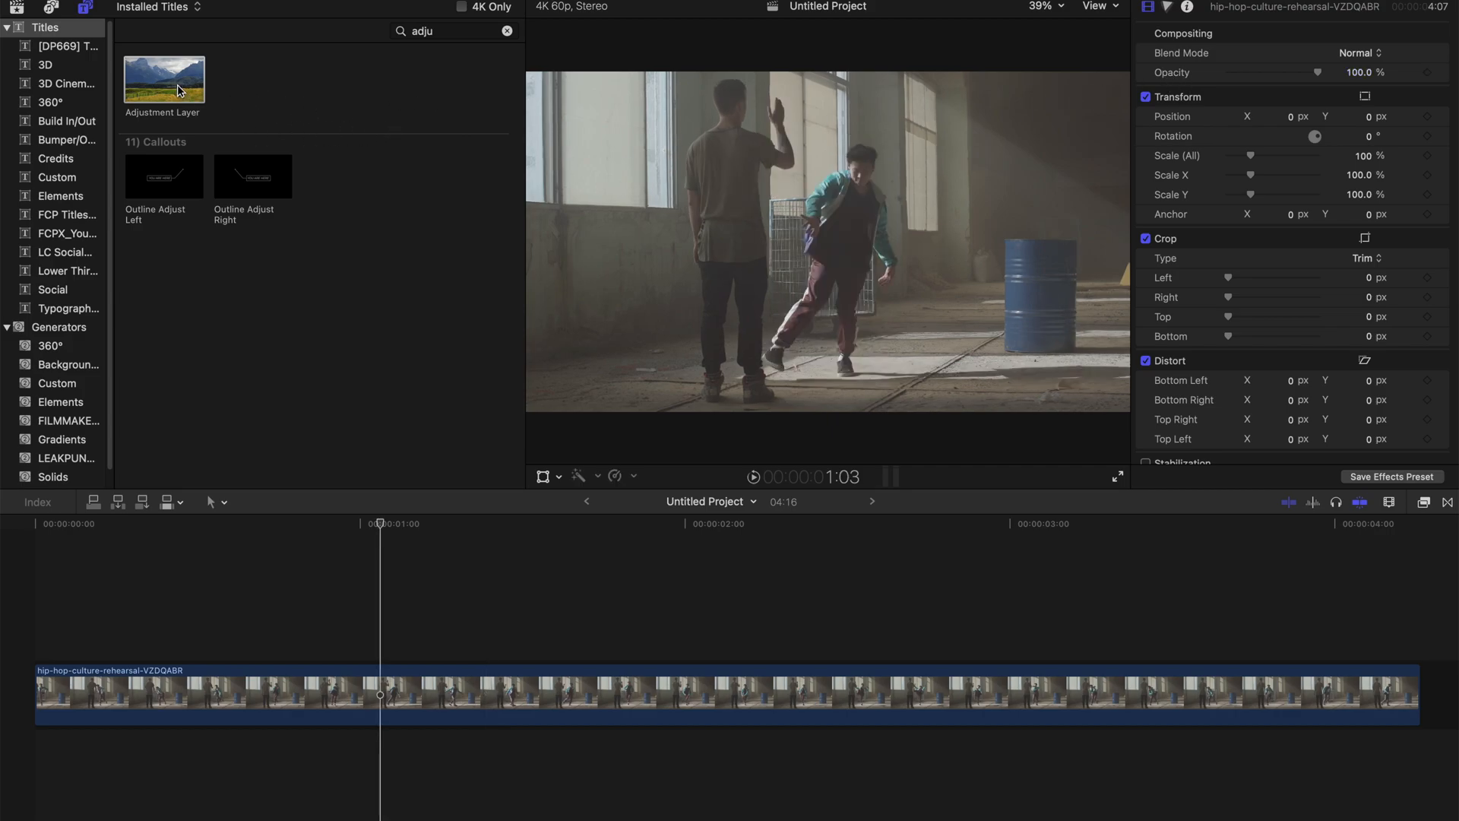
{"action": "left_click_drag", "start_coordinate": [180, 89], "coordinate": [183, 650]}
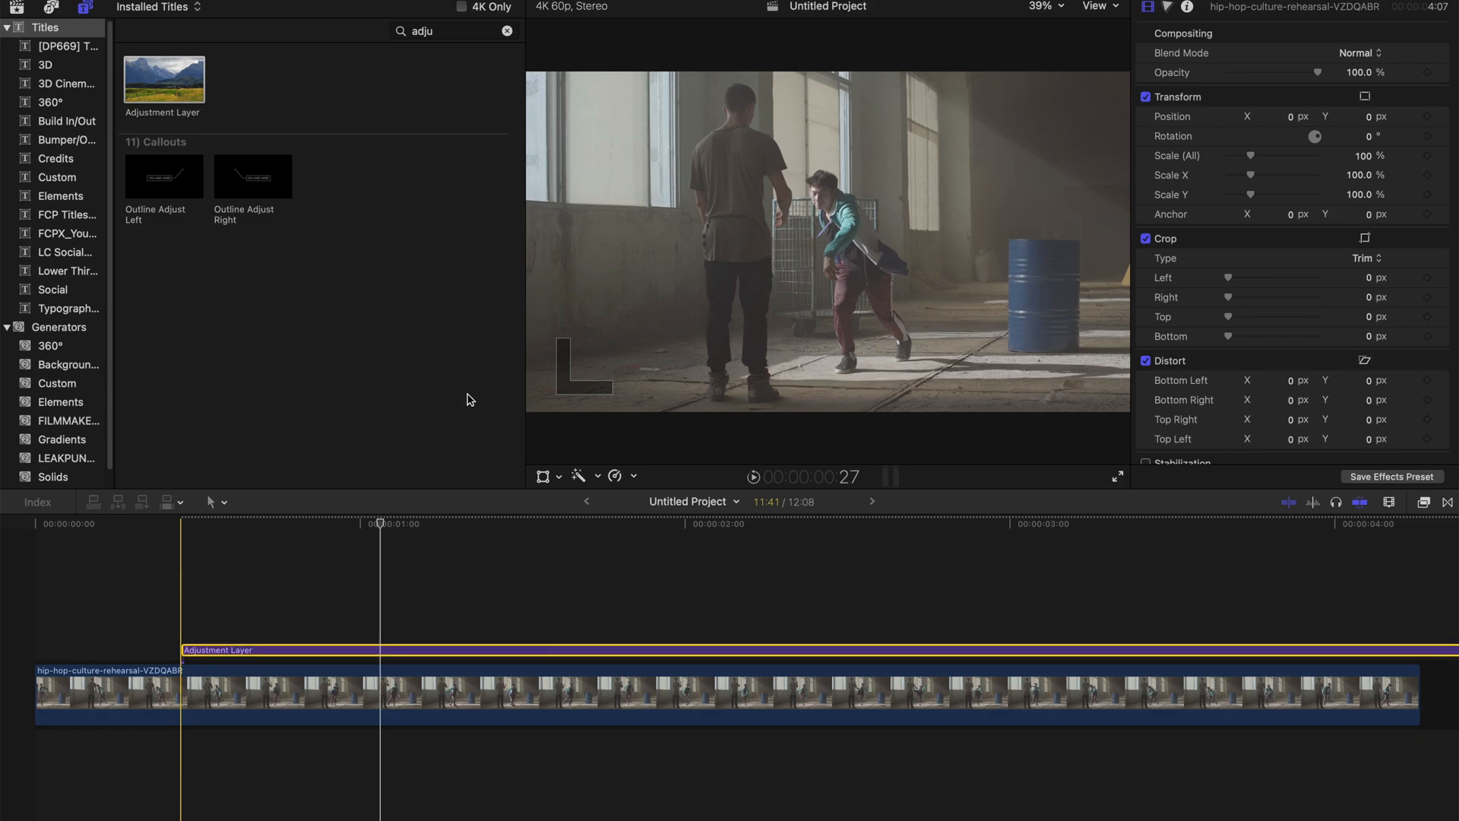
Add two markers to the rehearsal clip, at about 2:11 and 2:57, around the dancer's kick
{"action": "mouse_move", "coordinate": [718, 524]}
{"action": "left_mouse_down"}
{"action": "mouse_move", "coordinate": [687, 524]}
{"action": "mouse_move", "coordinate": [994, 533]}
{"action": "left_mouse_up"}
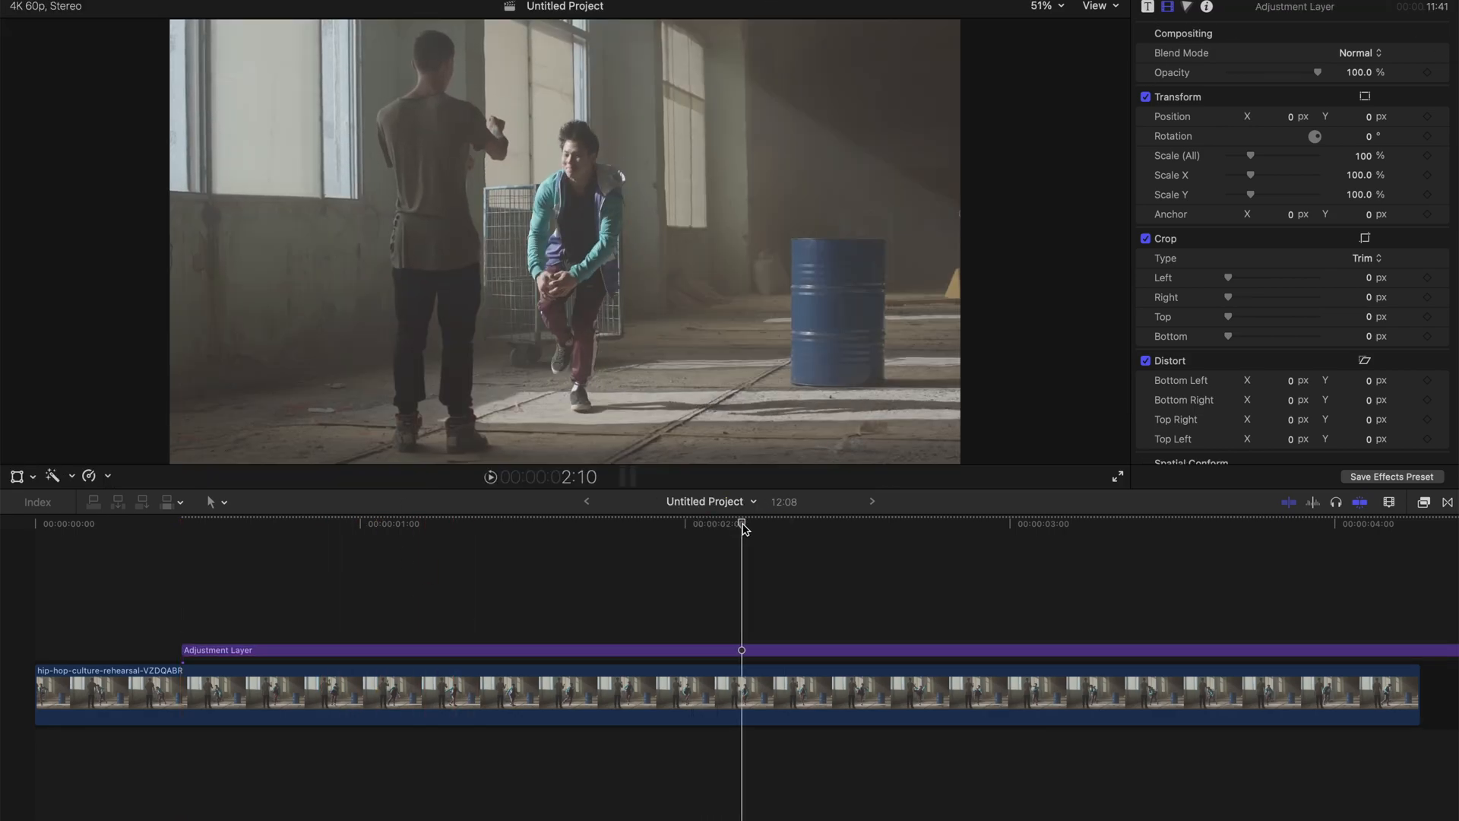
{"action": "key", "text": "m"}
{"action": "key", "text": "m"}
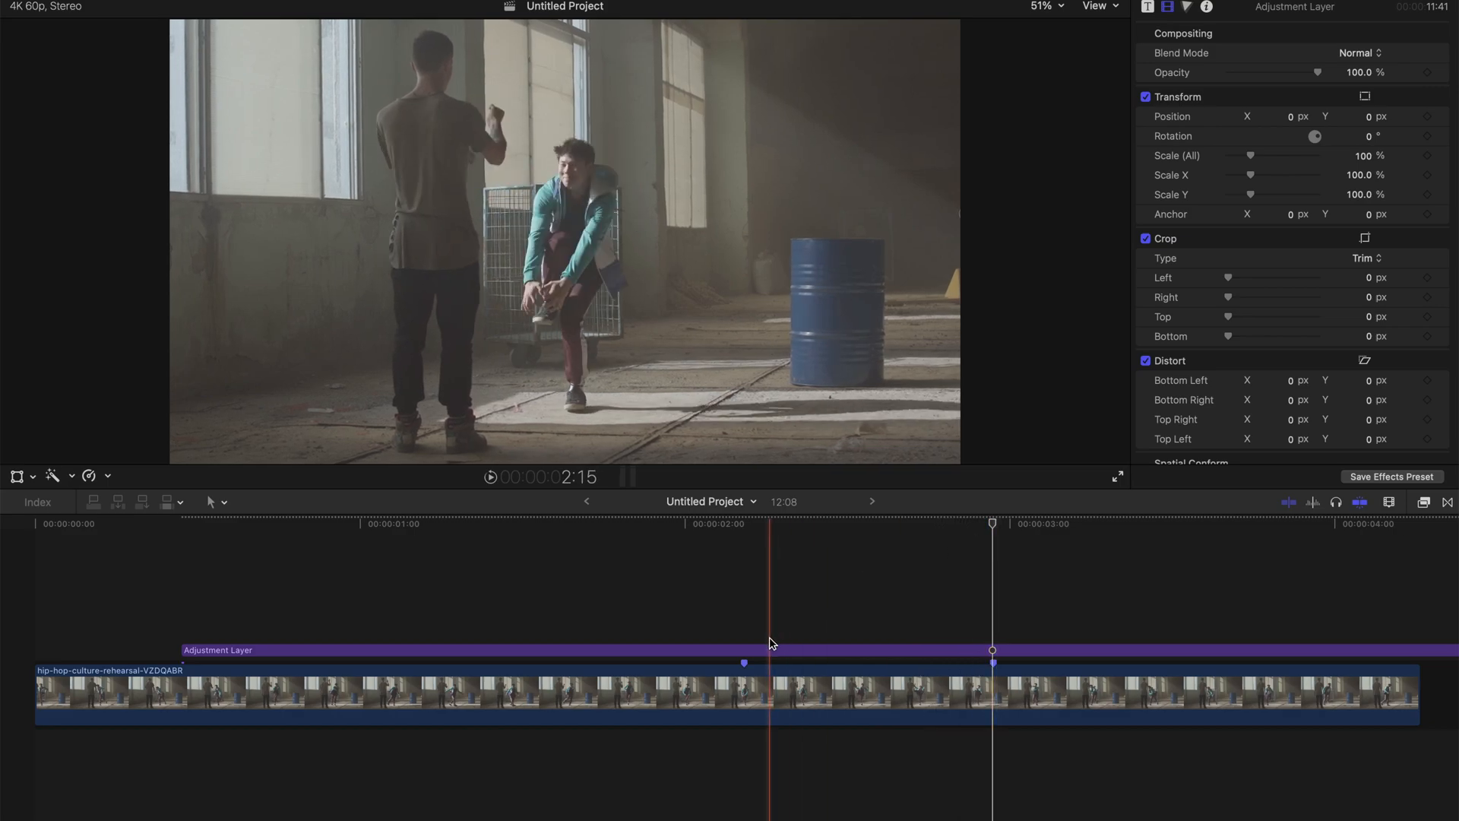
Cut the adjustment layer with the Blade tool at both markers
{"action": "key", "text": "b"}
{"action": "left_click", "coordinate": [746, 651]}
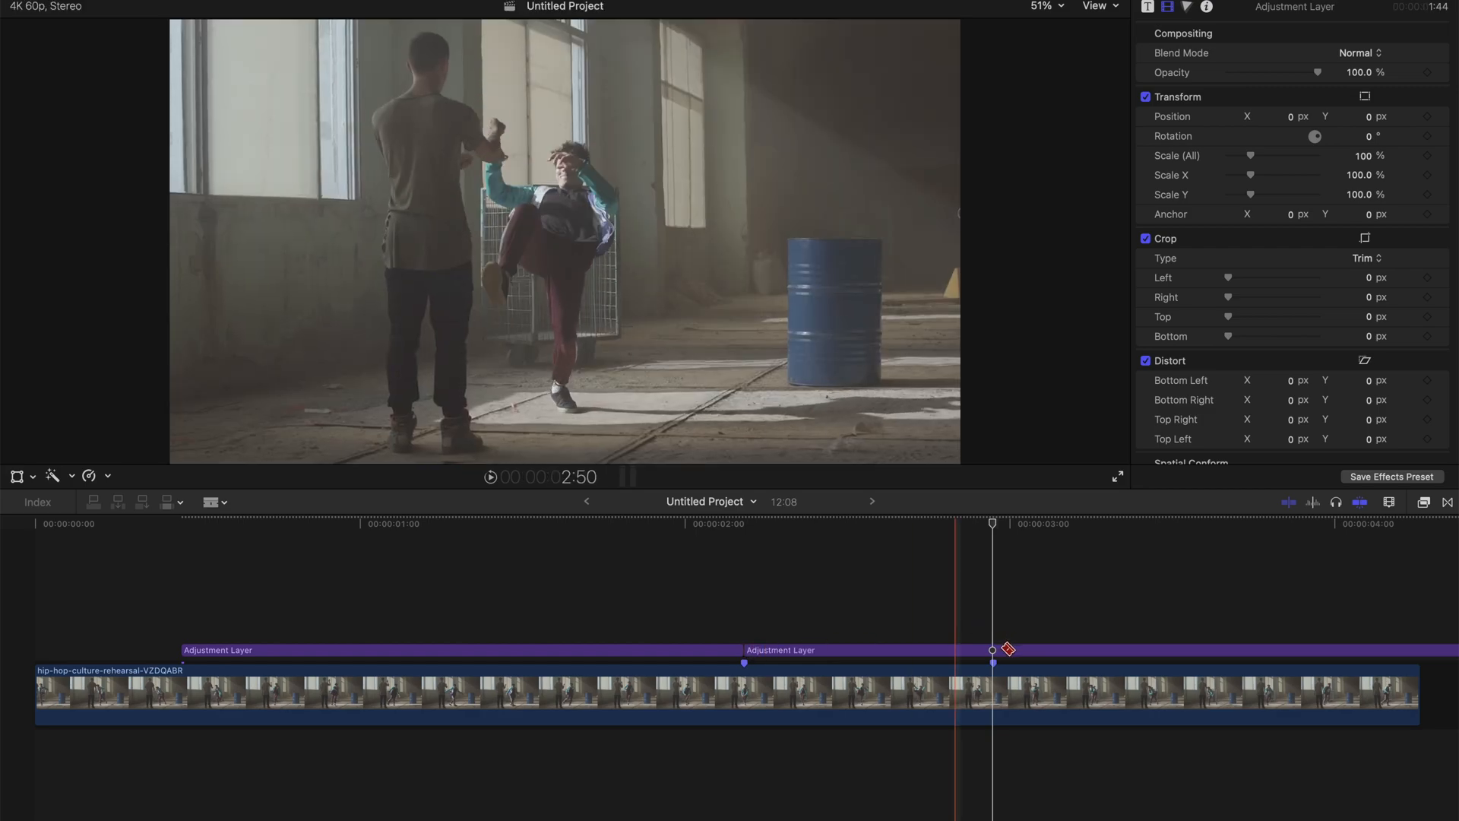
{"action": "left_click", "coordinate": [993, 651]}
Delete the adjustment layer pieces before the first marker and after the second marker
{"action": "key", "text": "a"}
{"action": "left_click", "coordinate": [722, 651]}
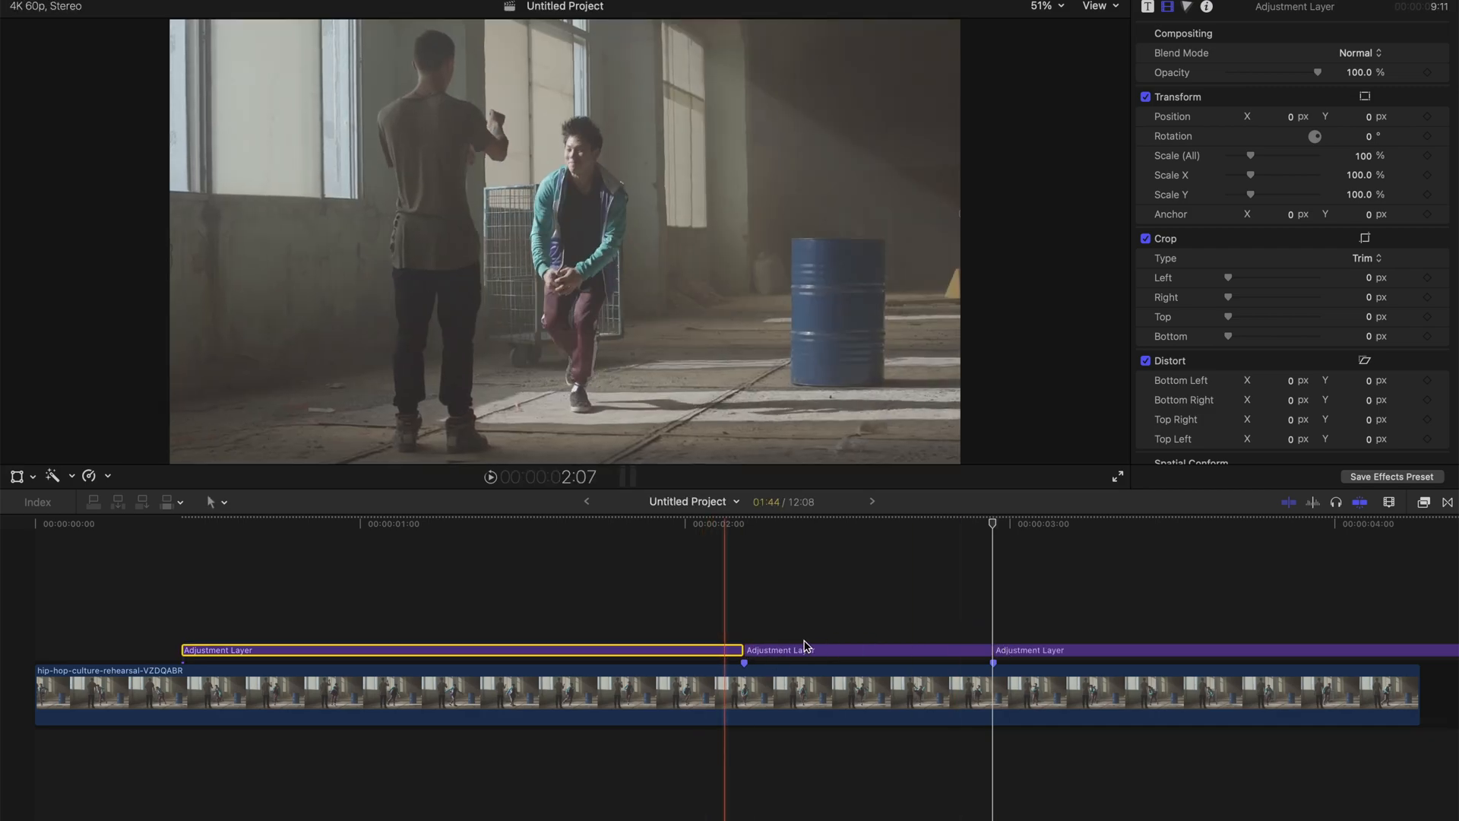
{"action": "key", "text": "Delete"}
{"action": "left_click", "coordinate": [1064, 652]}
{"action": "key", "text": "Delete"}
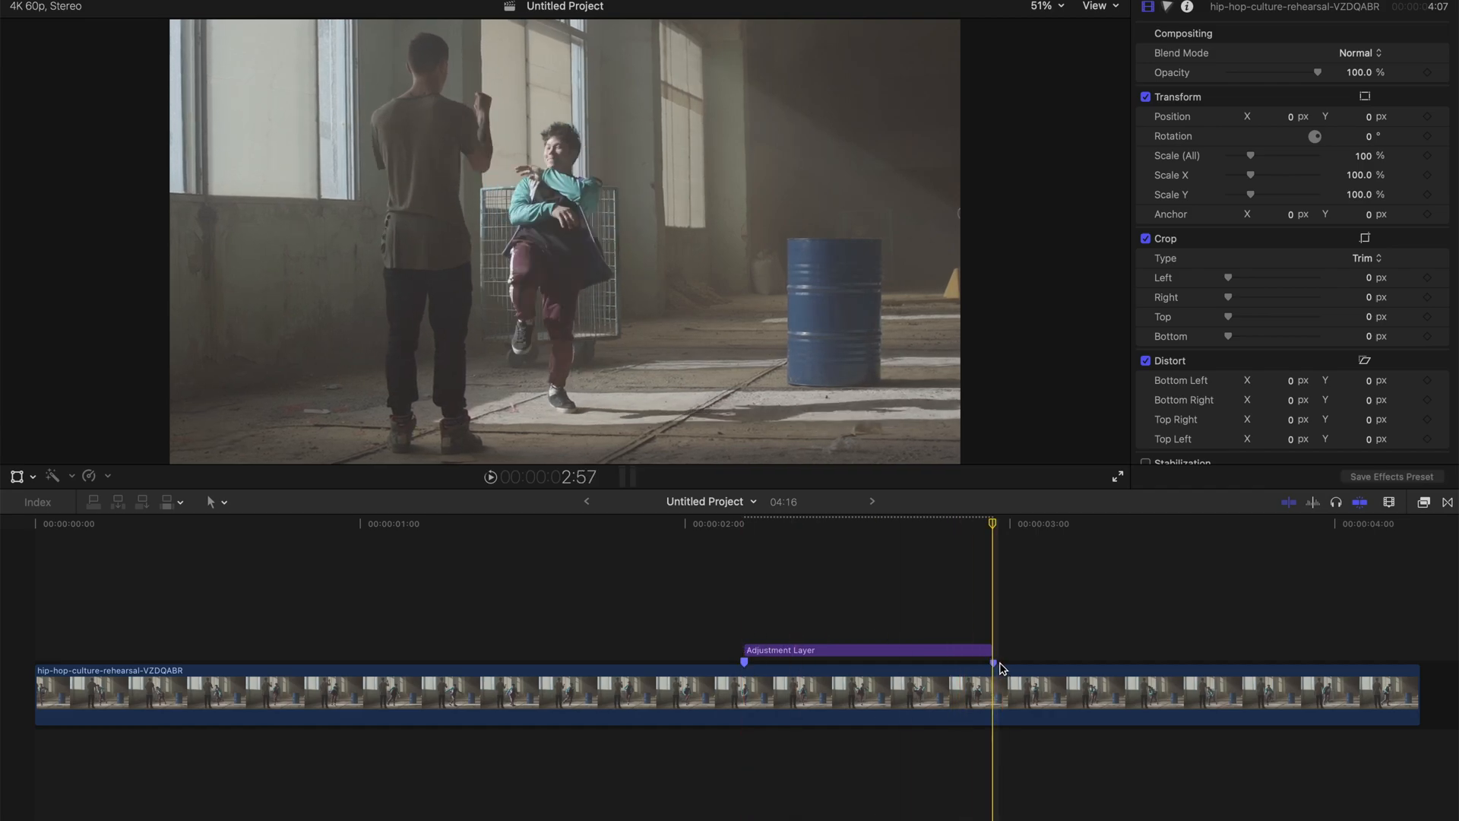
Play the section around the adjustment layer to examine the timing of the dancer's kick
{"action": "left_click", "coordinate": [501, 526]}
{"action": "key", "text": "space"}
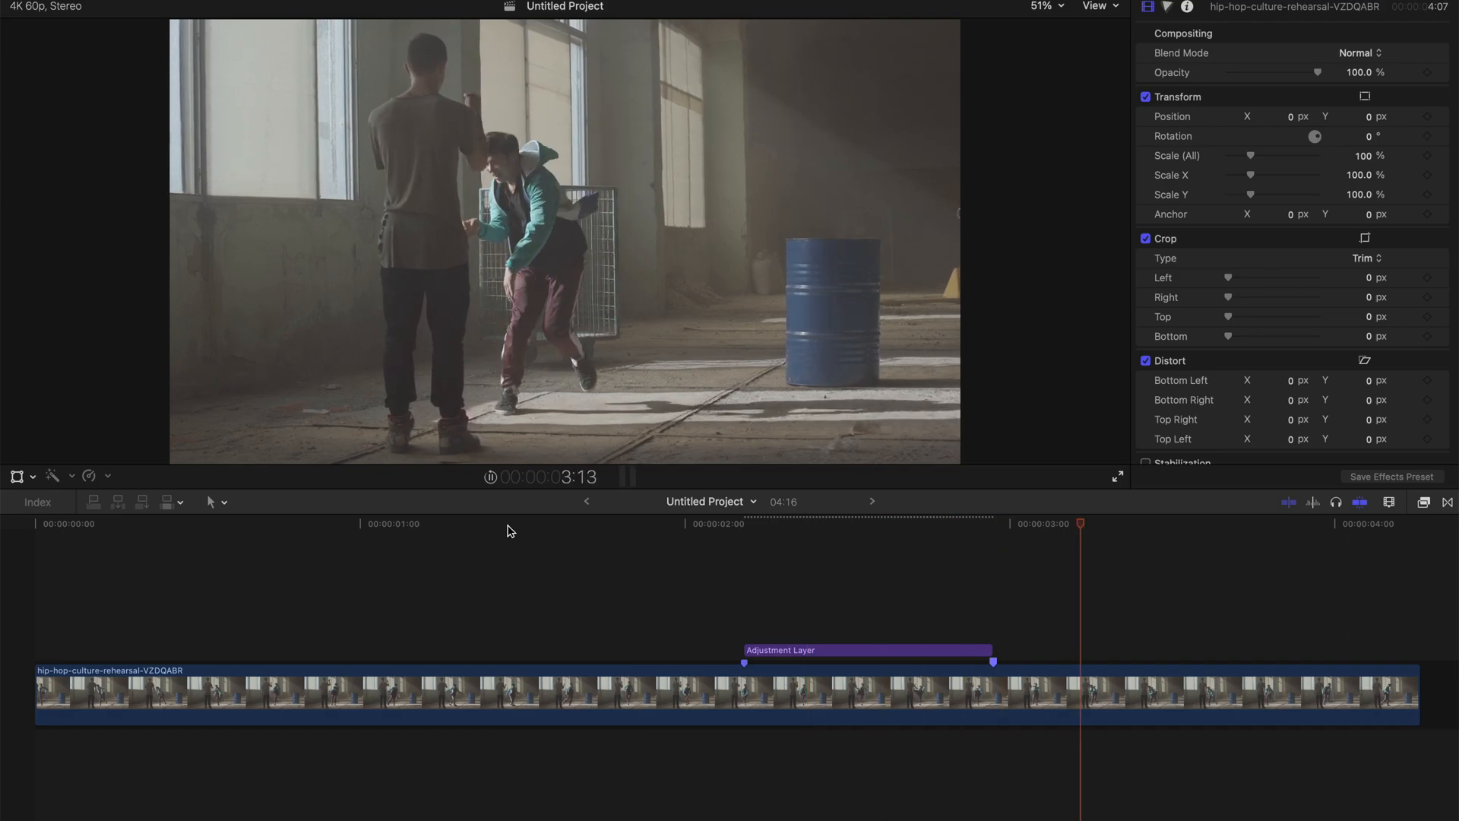
{"action": "key", "text": "space"}
{"action": "key", "text": "space"}
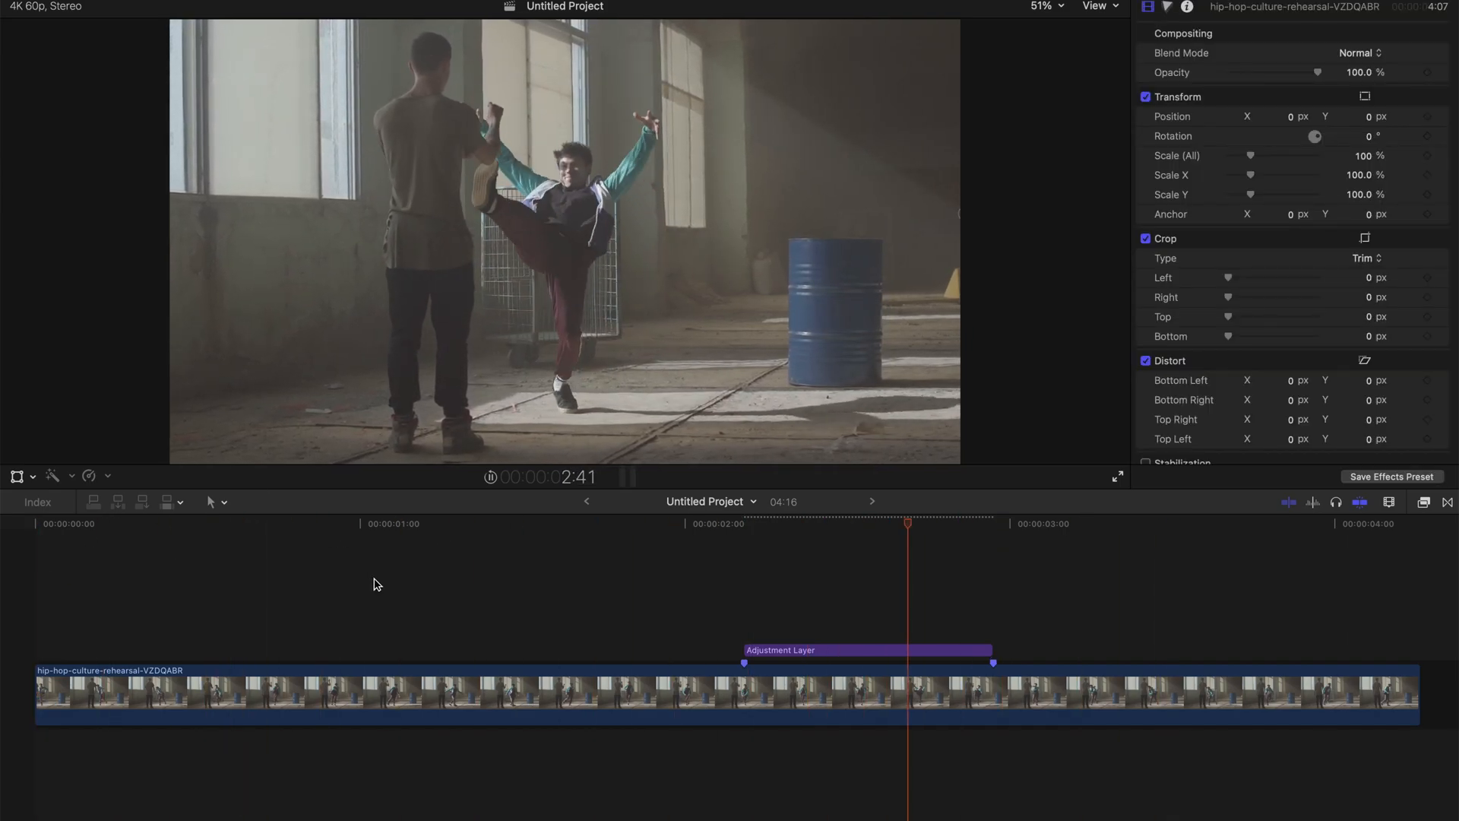
{"action": "key", "text": "space"}
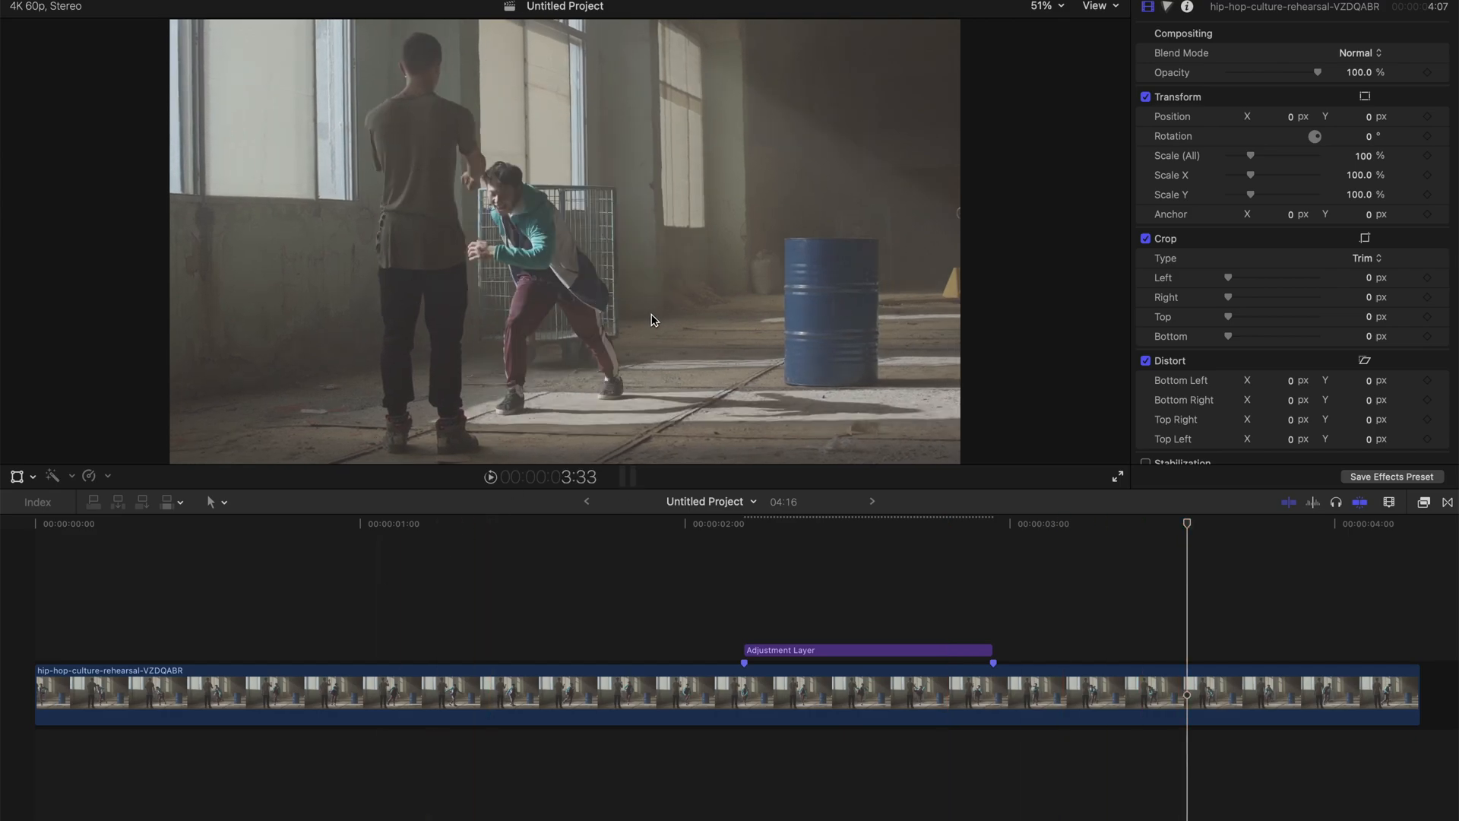
{"action": "mouse_move", "coordinate": [720, 524]}
{"action": "left_mouse_down"}
{"action": "mouse_move", "coordinate": [948, 527]}
{"action": "mouse_move", "coordinate": [713, 540]}
{"action": "left_mouse_up"}
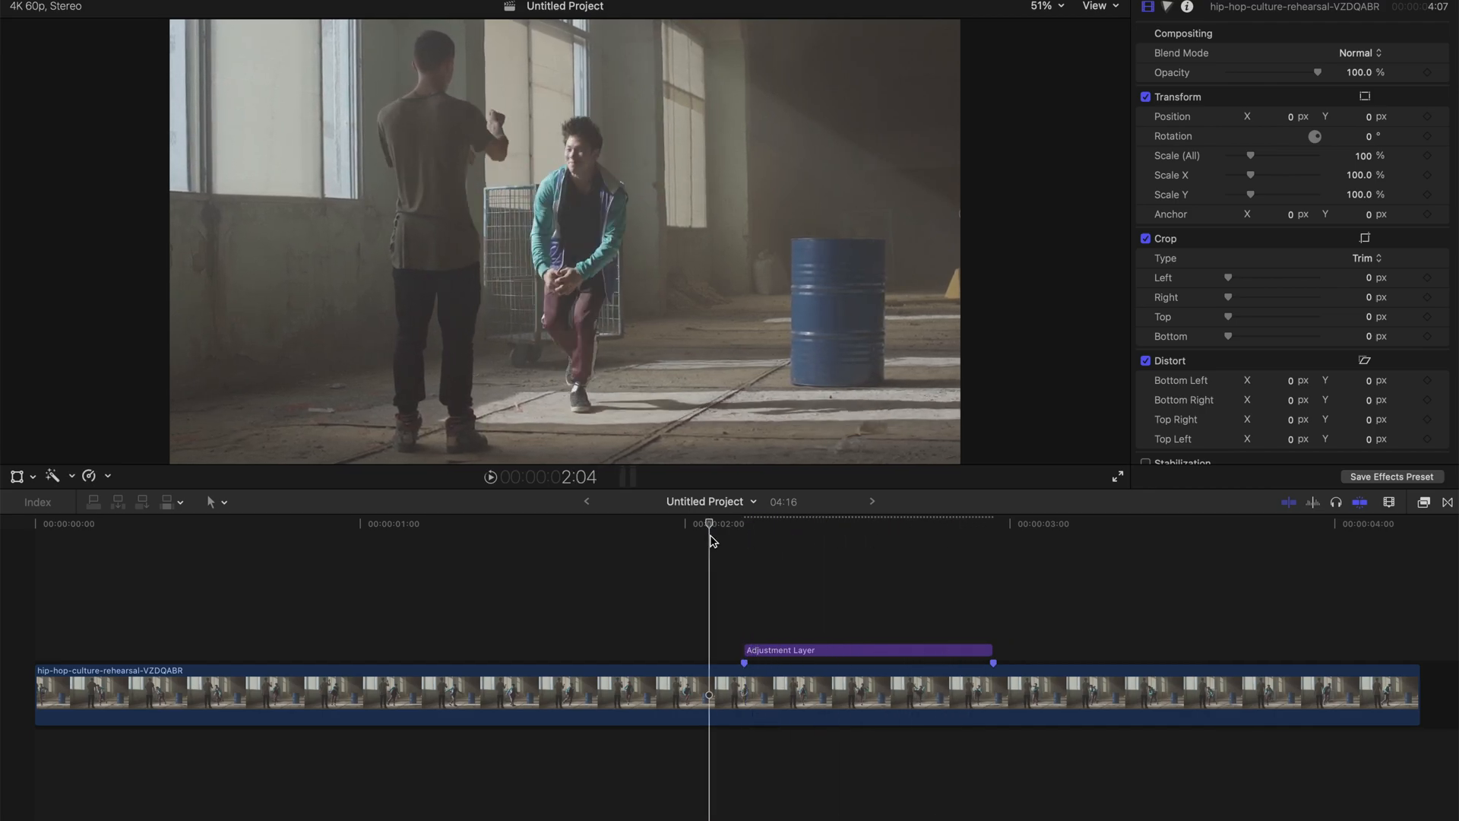
Search the effects for "hand" and apply the Handheld effect to the adjustment layer
{"action": "left_click", "coordinate": [800, 649]}
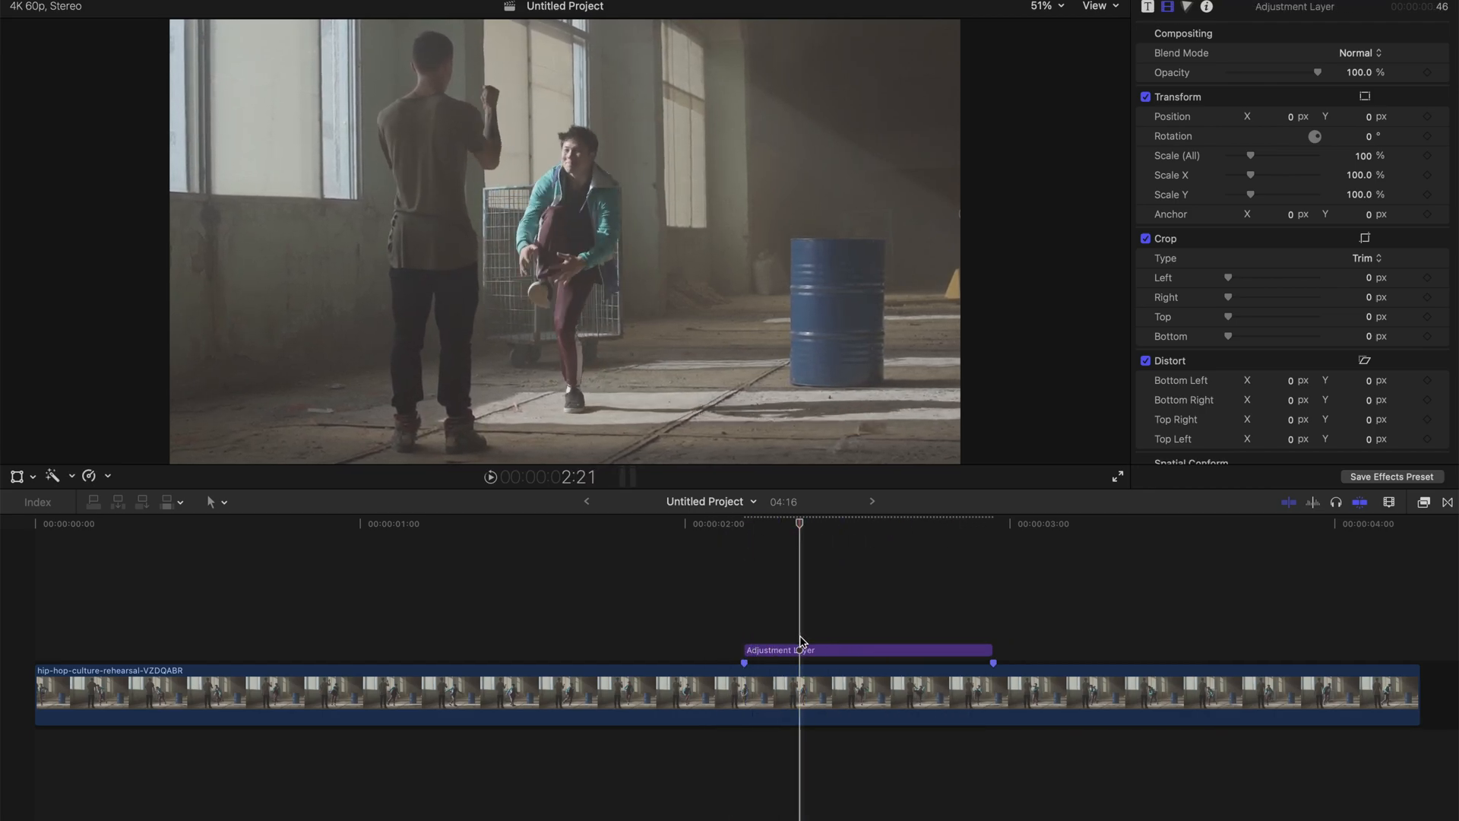
{"action": "left_click", "coordinate": [796, 650]}
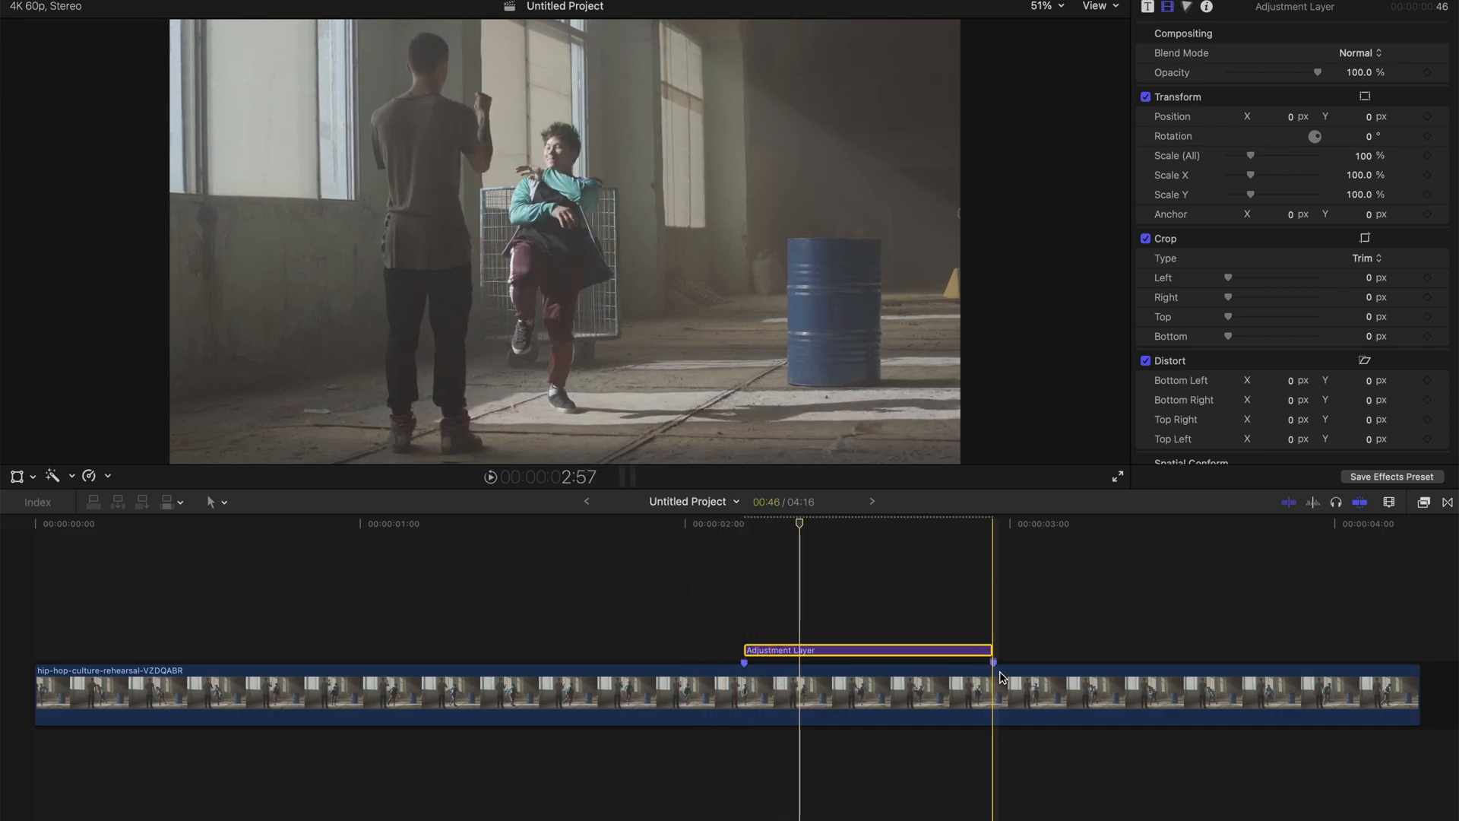
{"action": "left_click_drag", "start_coordinate": [779, 528], "coordinate": [1195, 522]}
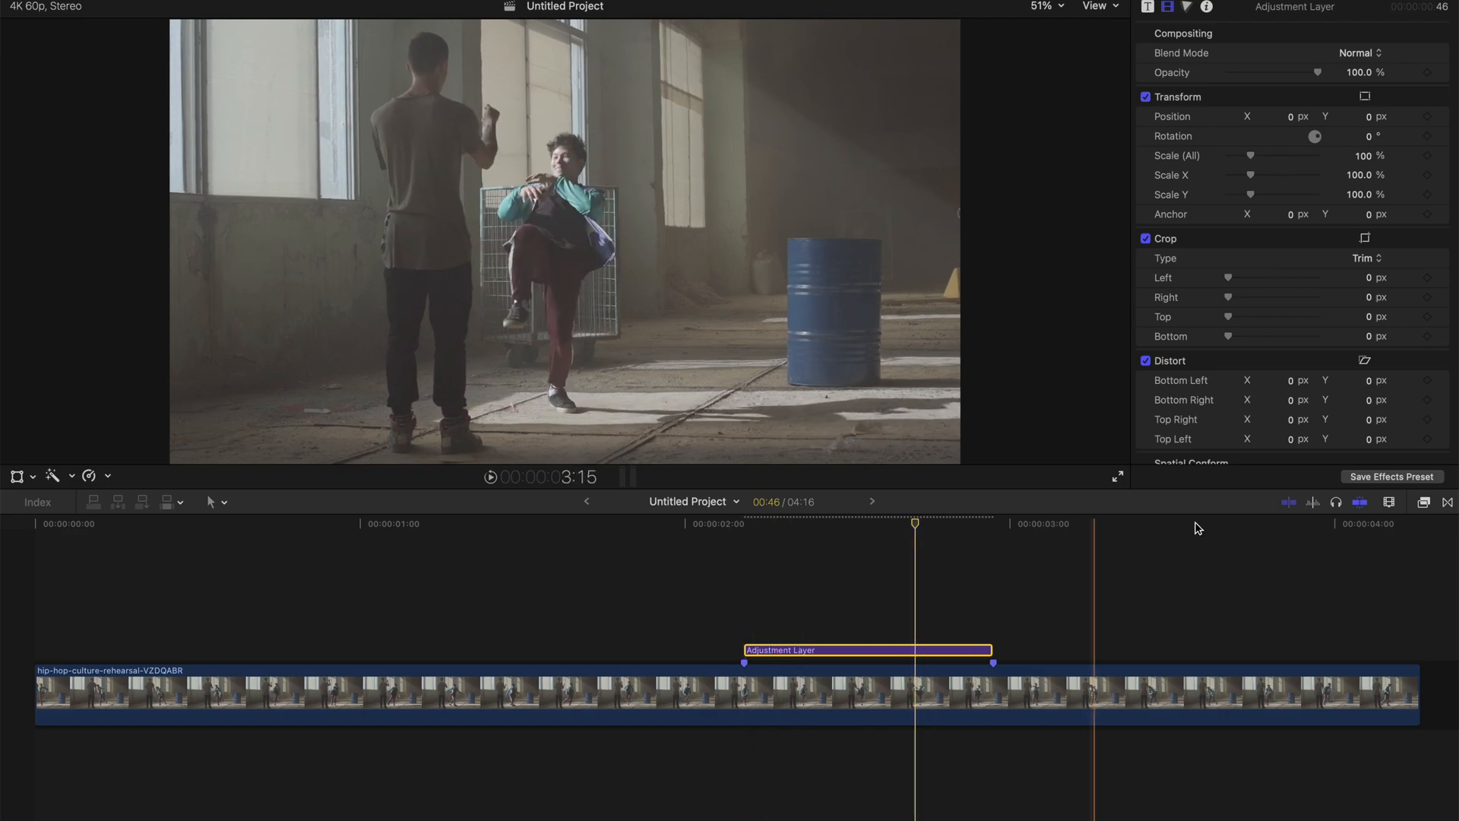
{"action": "left_click", "coordinate": [1425, 503]}
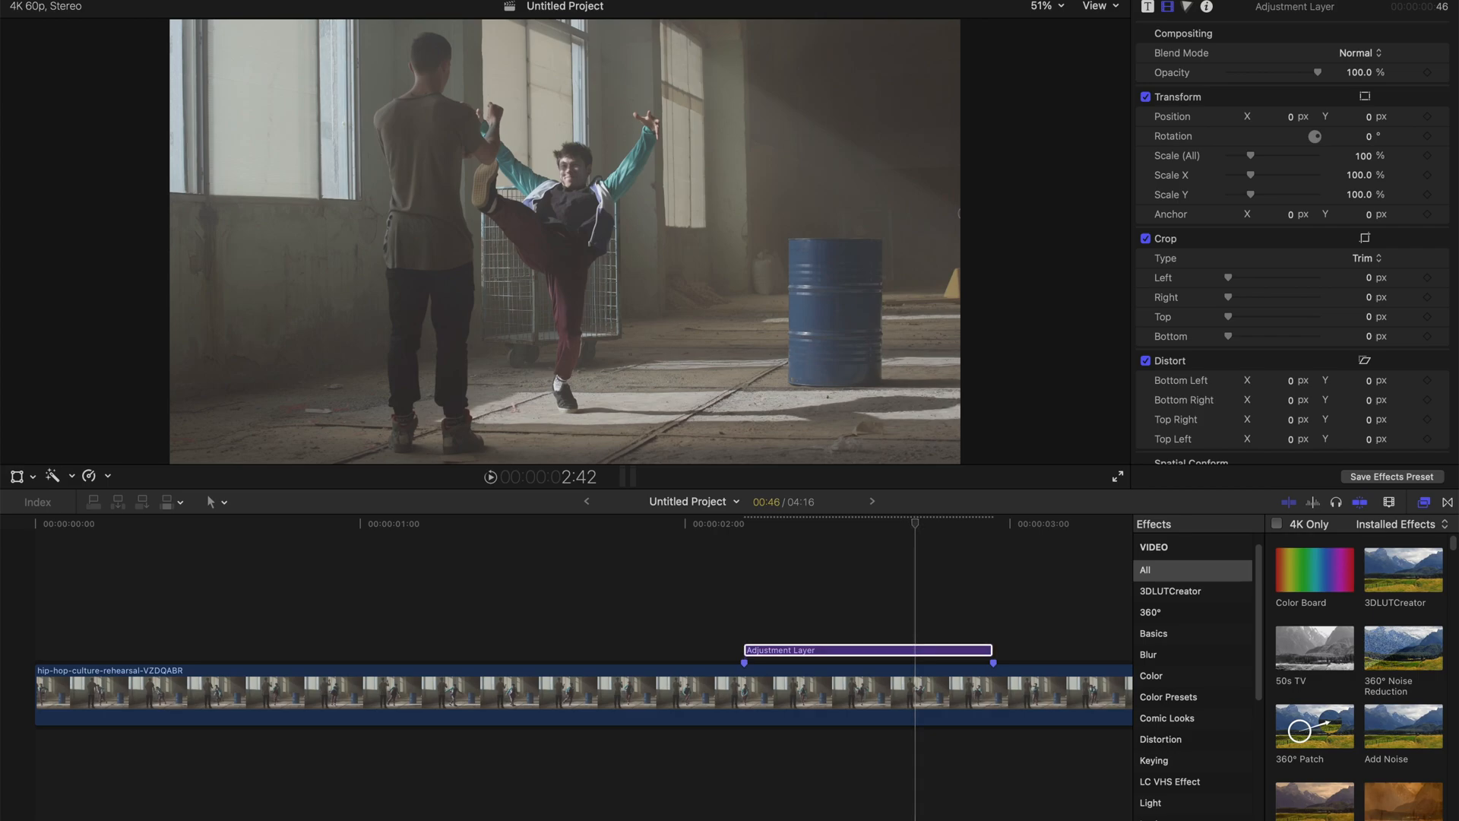
{"action": "type", "text": "hand"}
{"action": "left_click_drag", "start_coordinate": [1315, 562], "coordinate": [863, 648]}
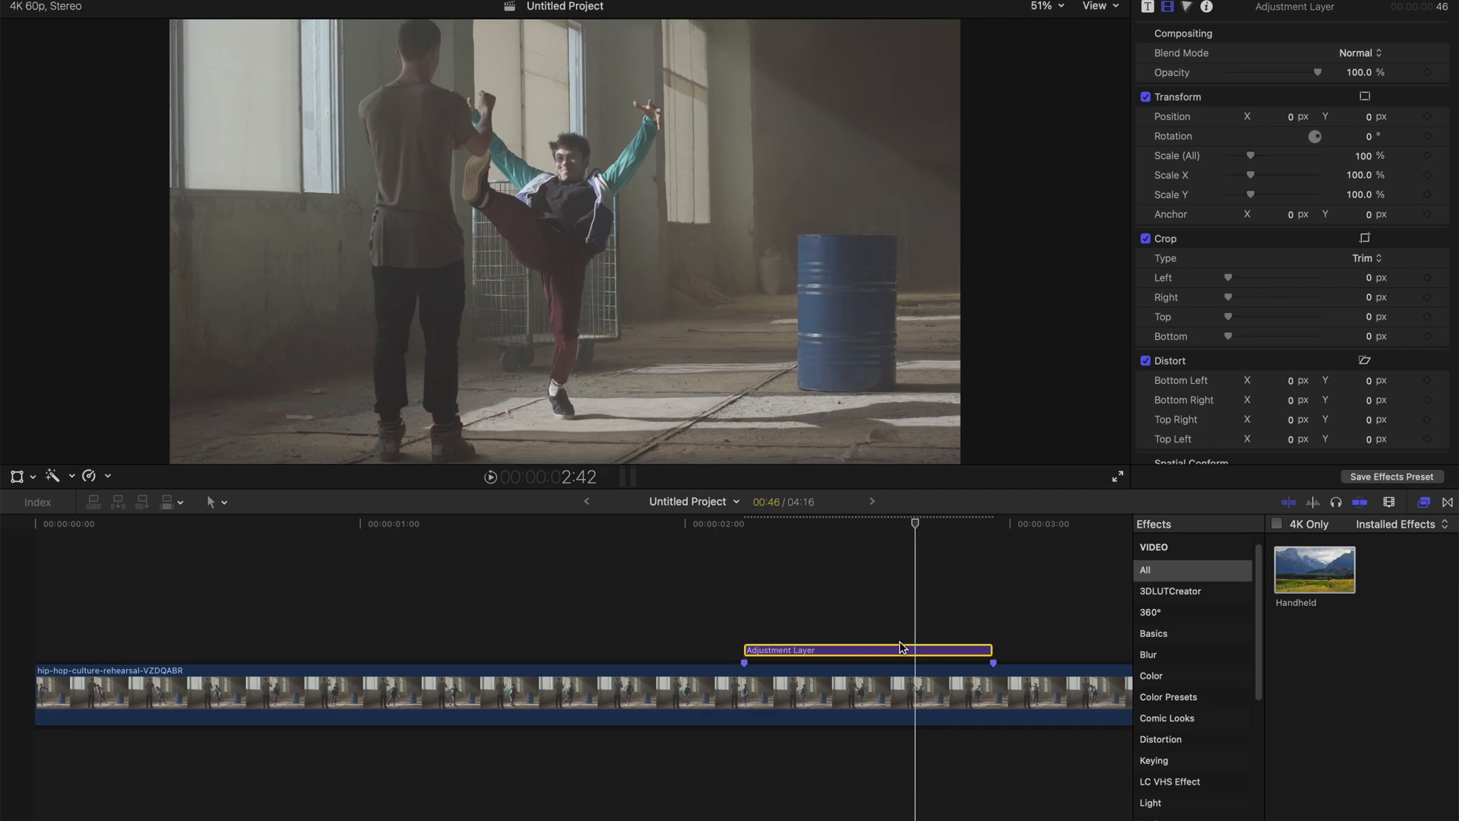
{"action": "left_click", "coordinate": [1424, 503]}
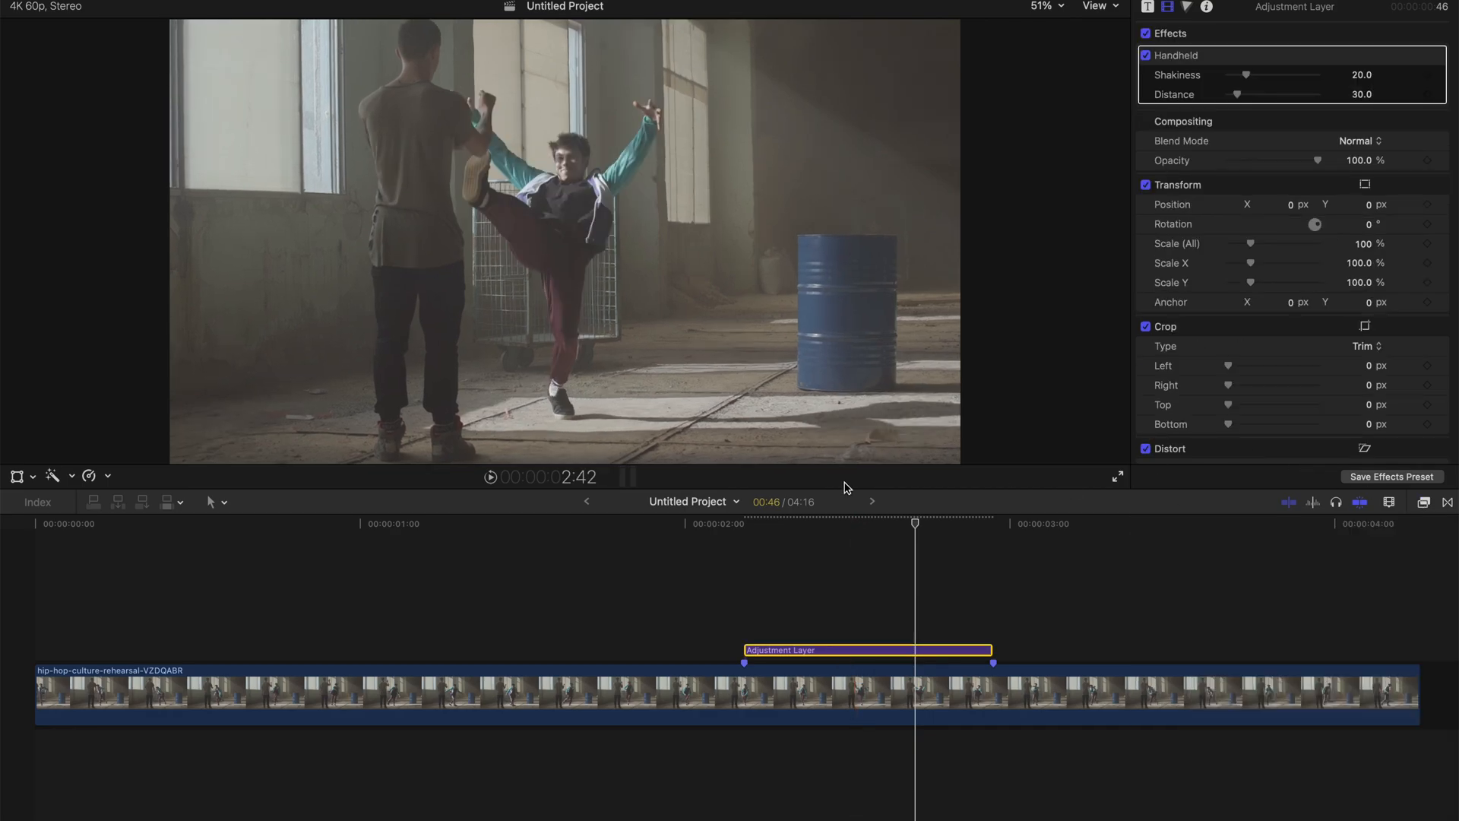
Preview the Handheld effect and raise its Shakiness to 100
{"action": "left_click", "coordinate": [721, 526]}
{"action": "key", "text": "space"}
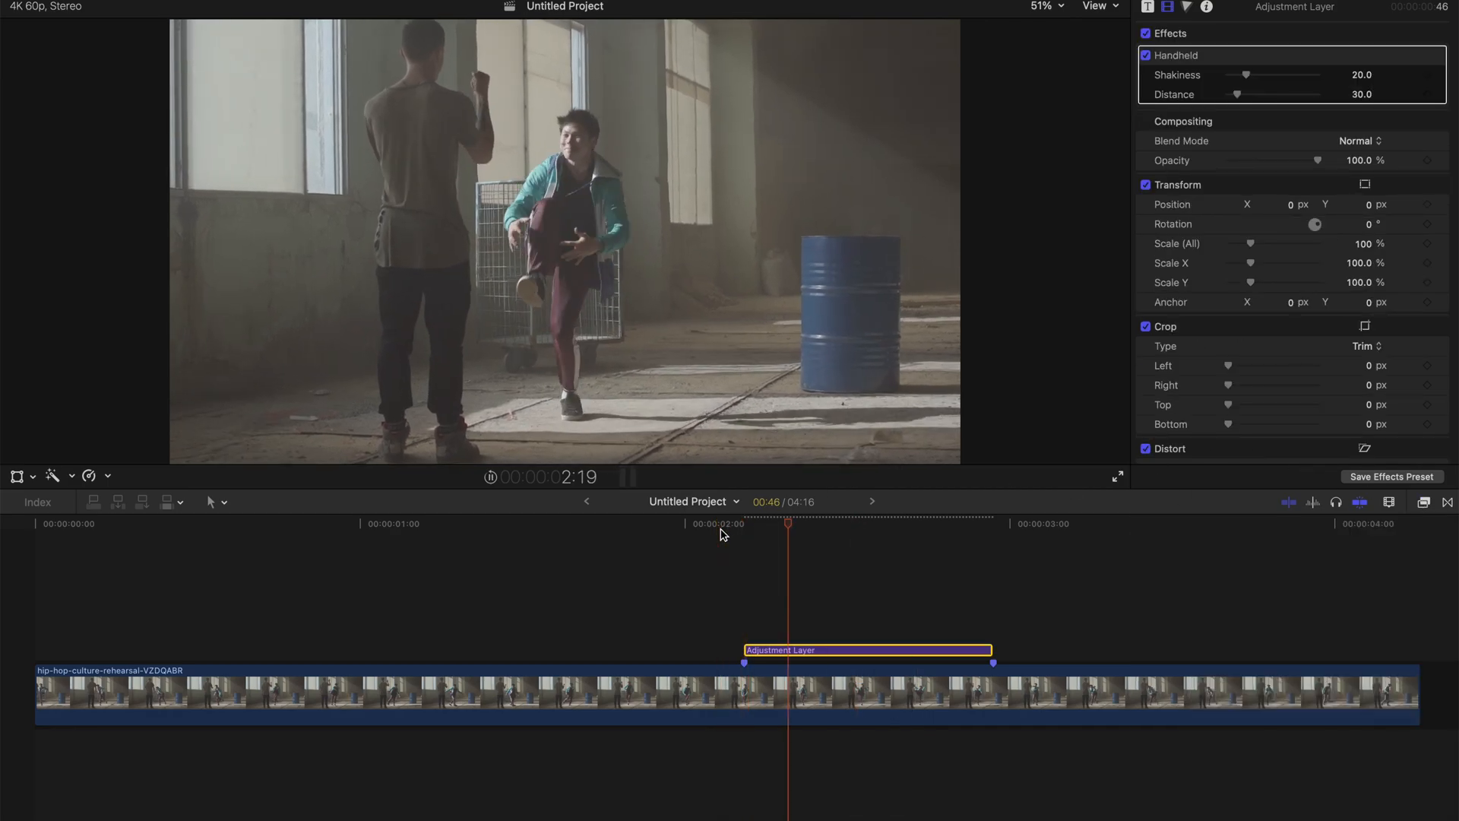
{"action": "left_click", "coordinate": [765, 528]}
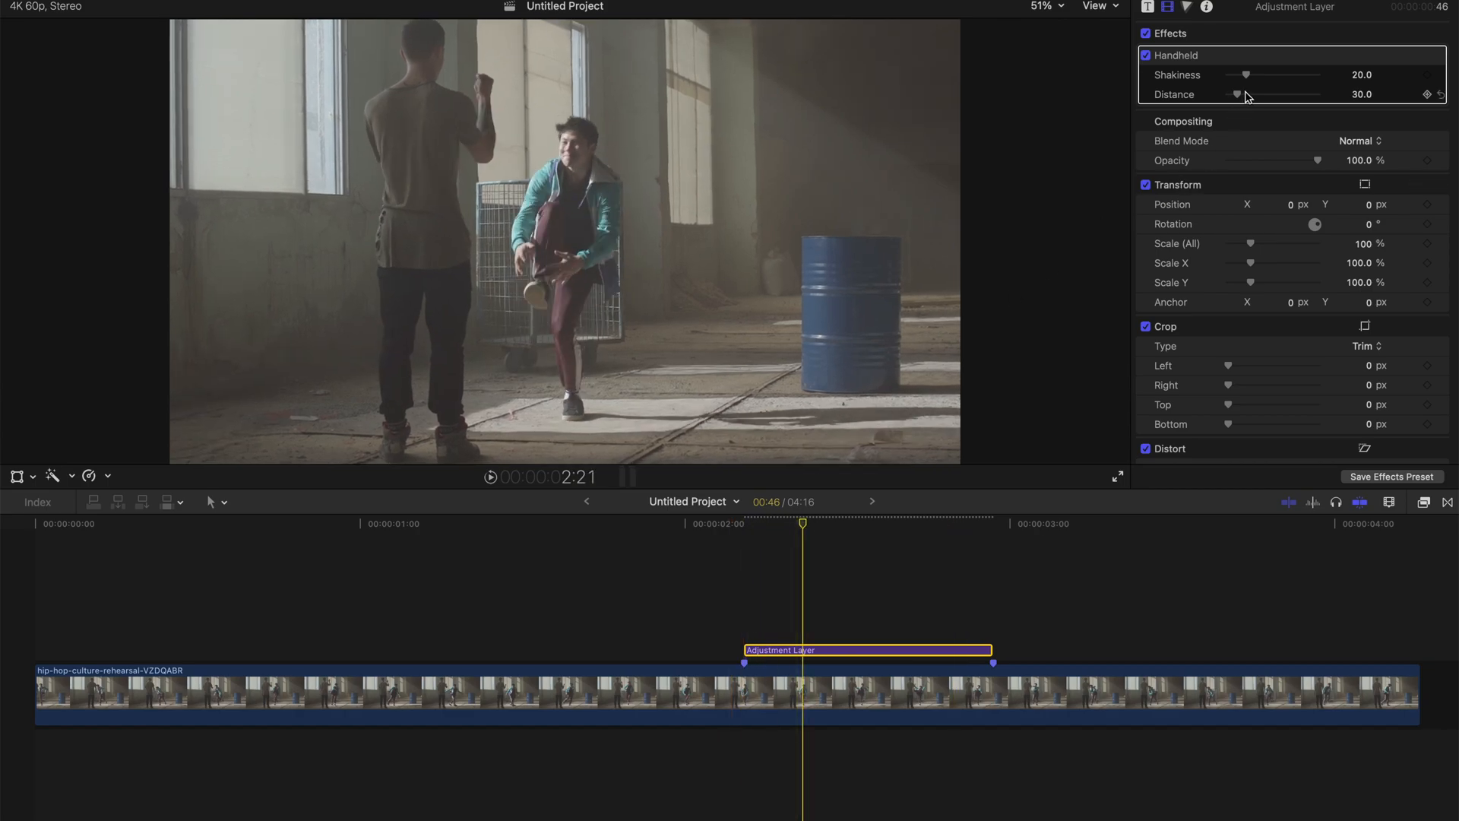
{"action": "left_click_drag", "start_coordinate": [1249, 78], "coordinate": [1250, 79]}
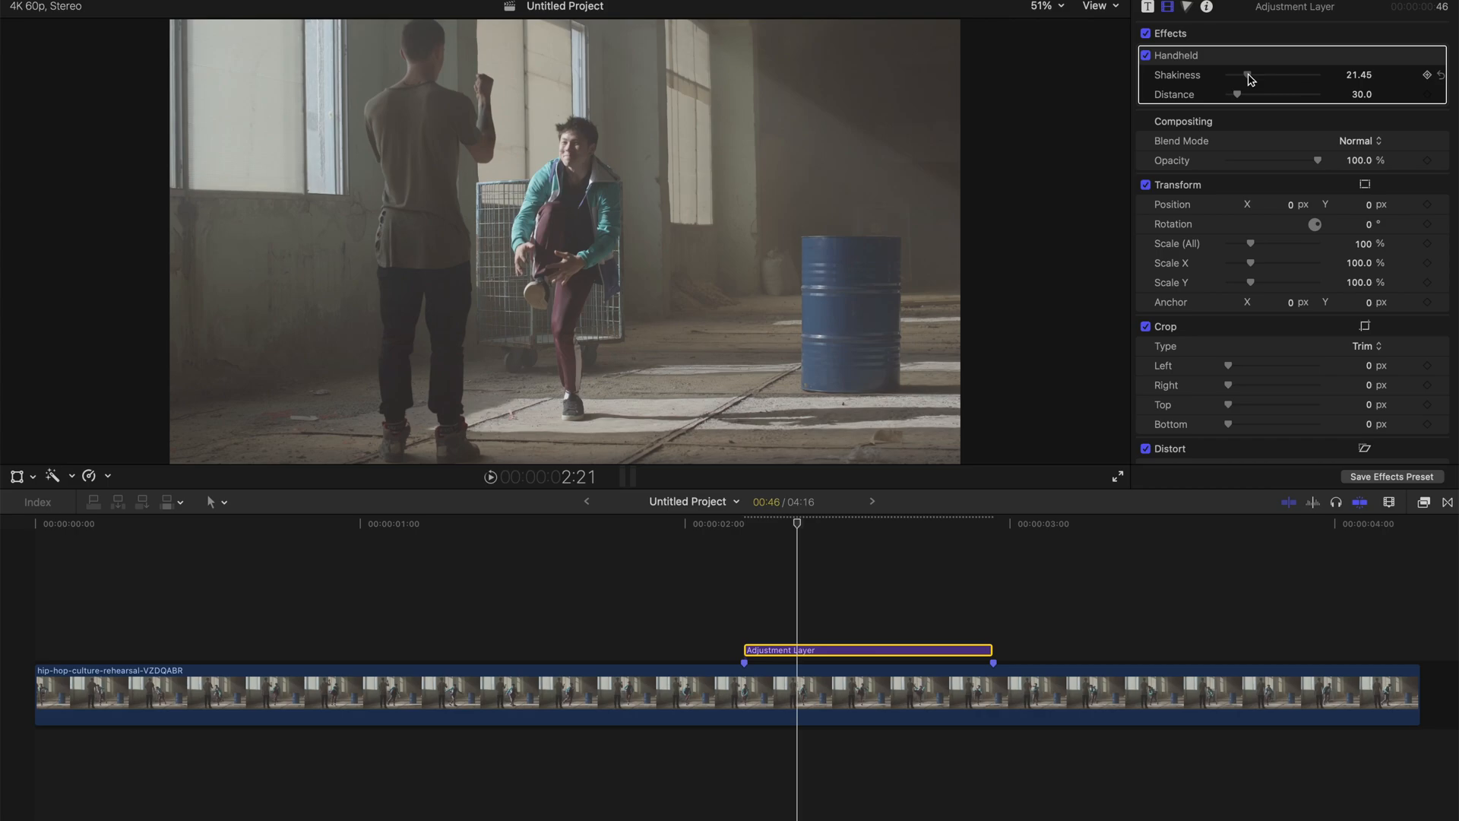
{"action": "left_click_drag", "start_coordinate": [1250, 78], "coordinate": [1318, 75]}
Replay the adjustment layer section to check the stronger handheld shake
{"action": "left_click", "coordinate": [731, 525]}
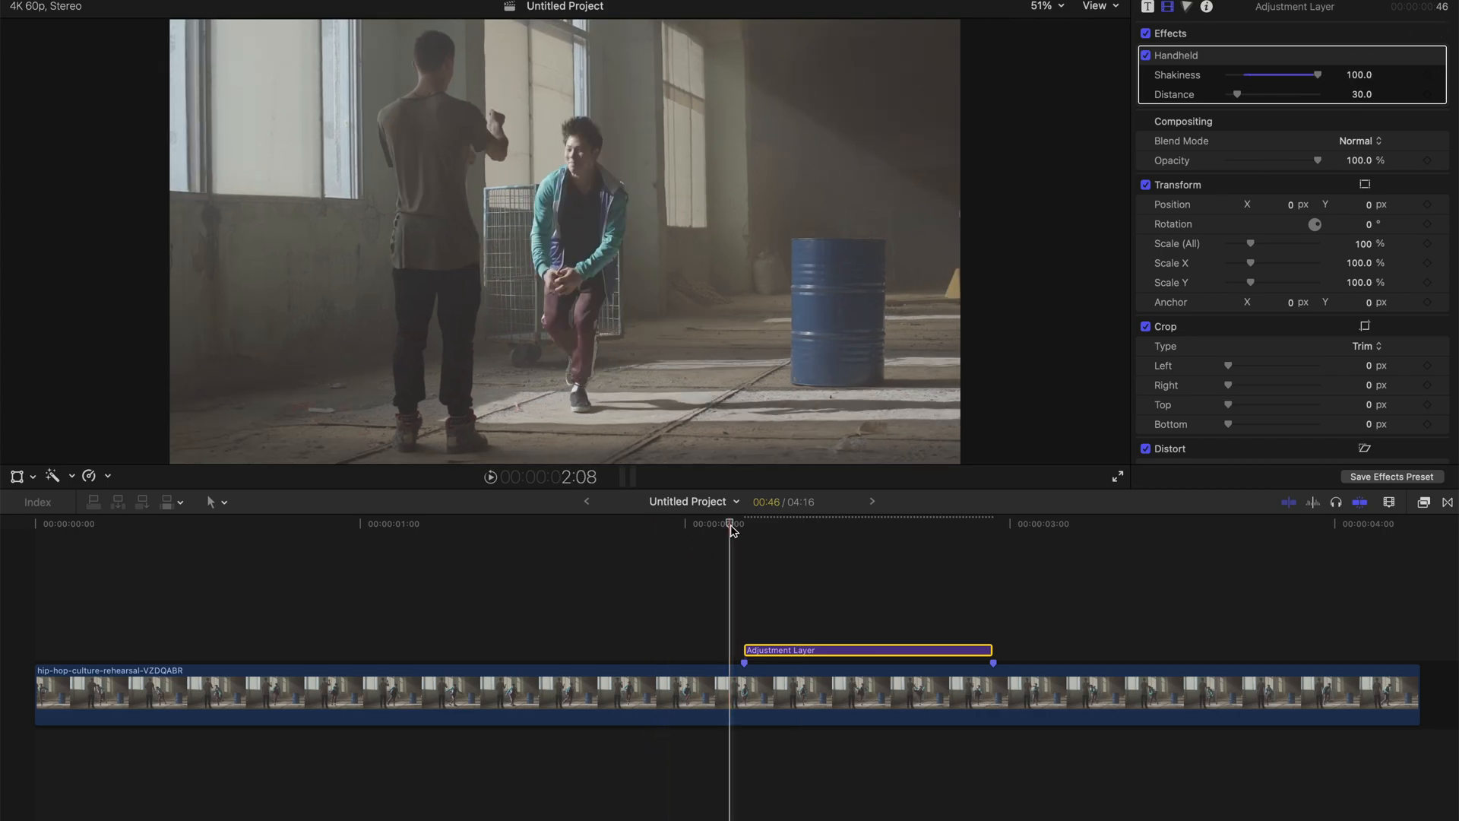
{"action": "key", "text": "space"}
{"action": "left_click", "coordinate": [731, 531]}
{"action": "key", "text": "space"}
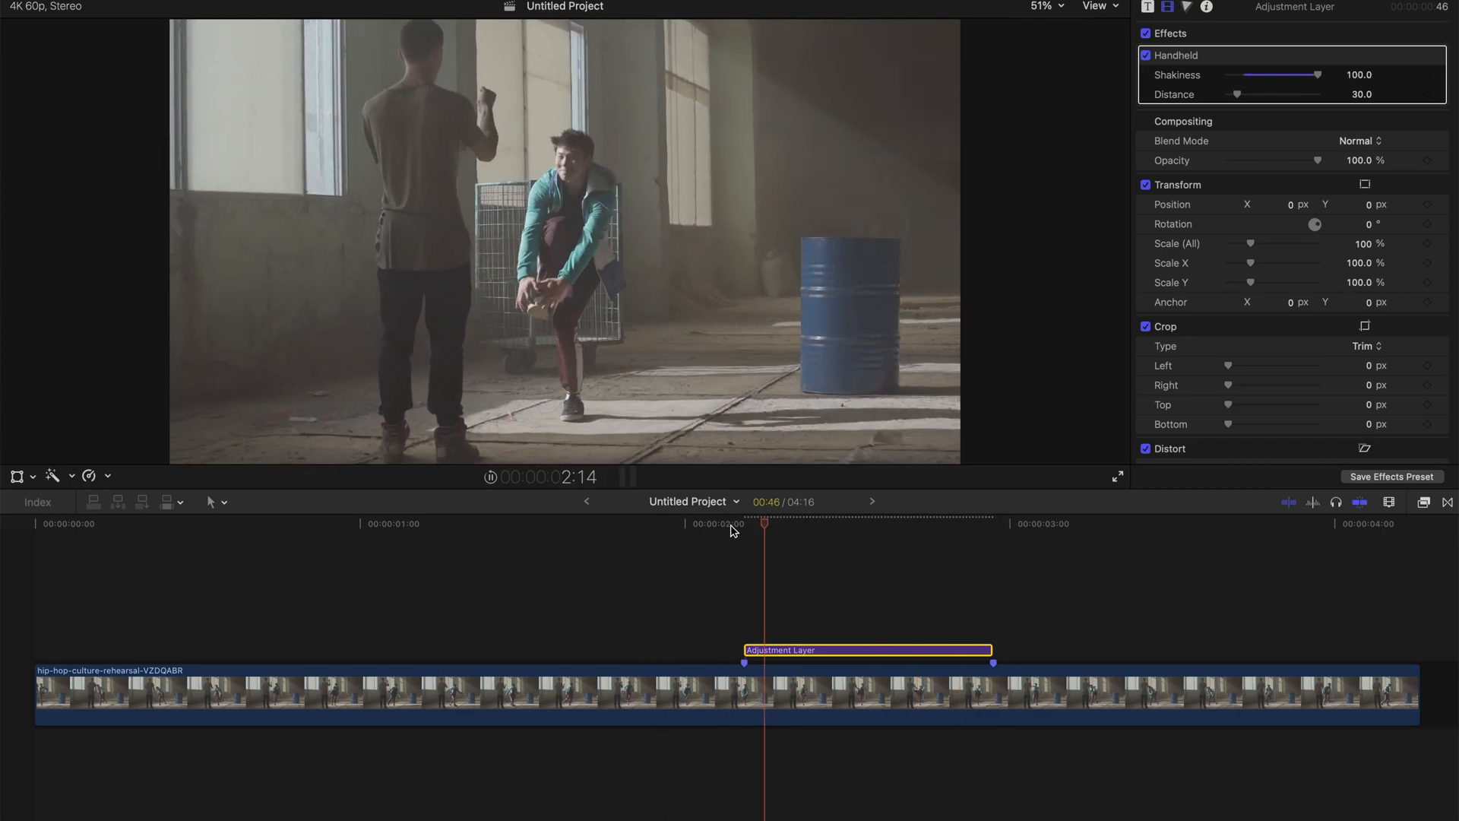
{"action": "left_click", "coordinate": [729, 530]}
{"action": "key", "text": "space"}
{"action": "key", "text": "space"}
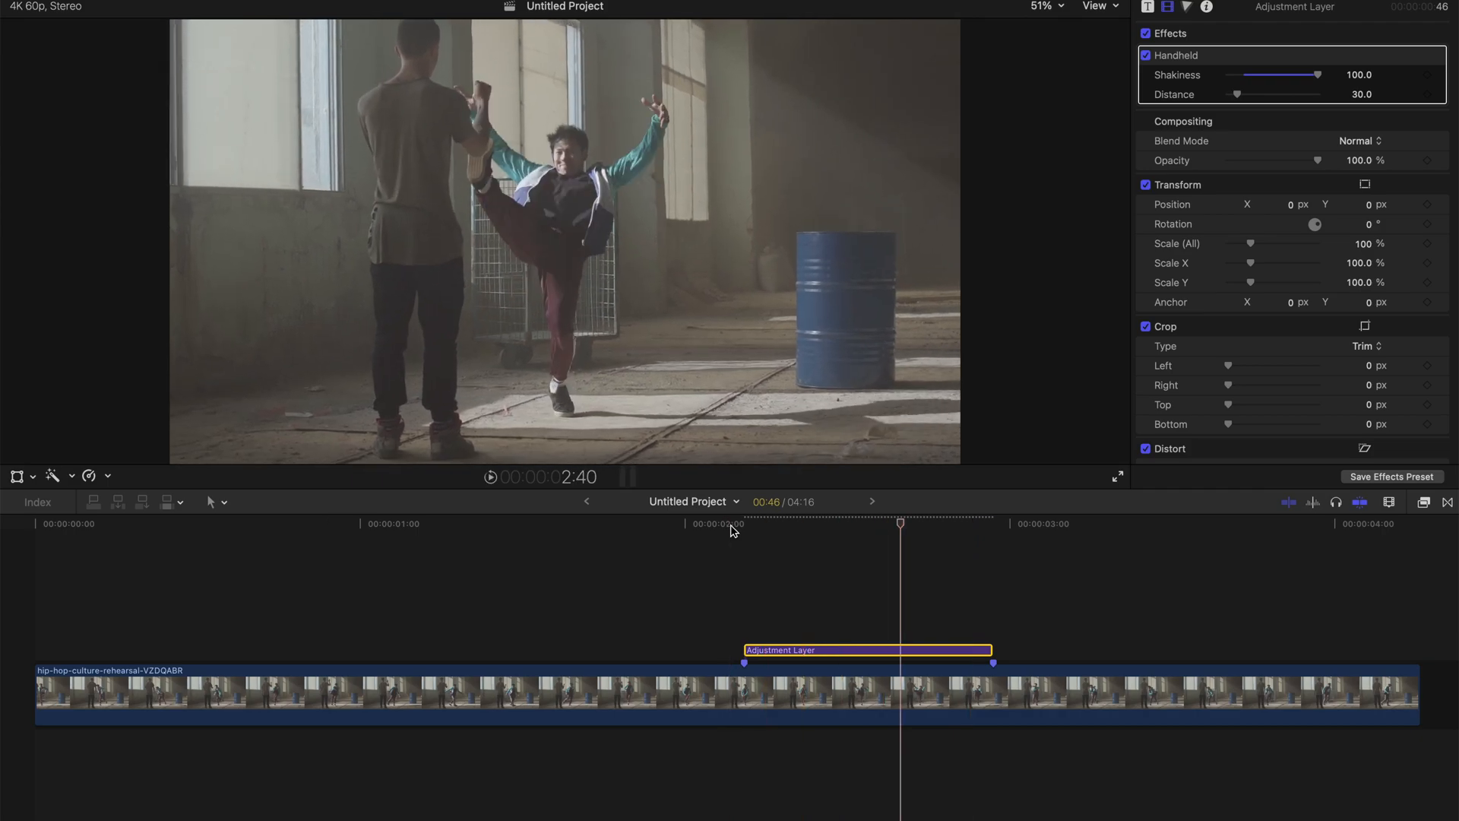
Apply the Earthquake effect to the adjustment layer in addition to Handheld
{"action": "left_click", "coordinate": [805, 531]}
{"action": "left_click", "coordinate": [1423, 501]}
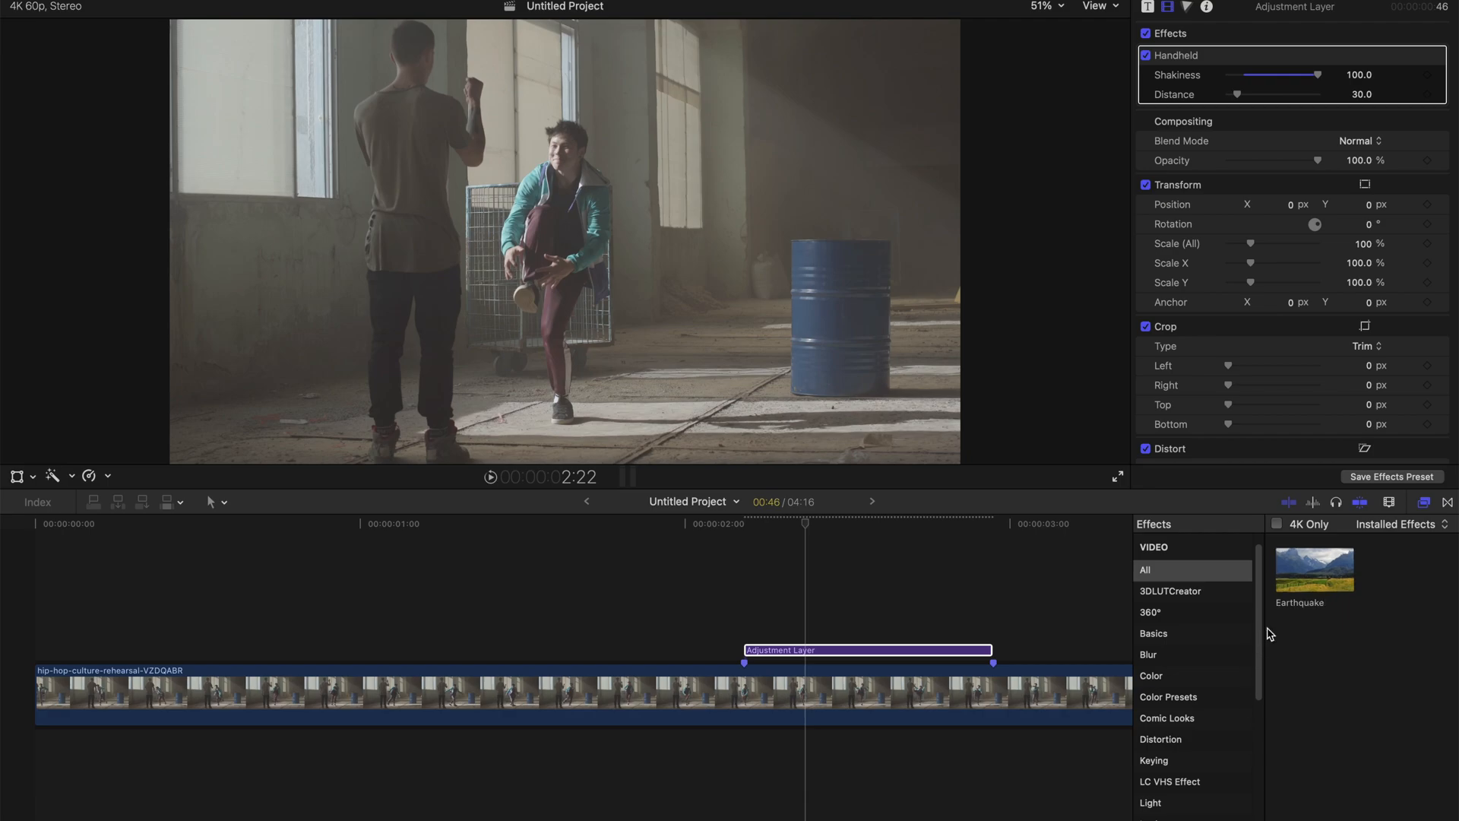
{"action": "left_click_drag", "start_coordinate": [1295, 571], "coordinate": [862, 649]}
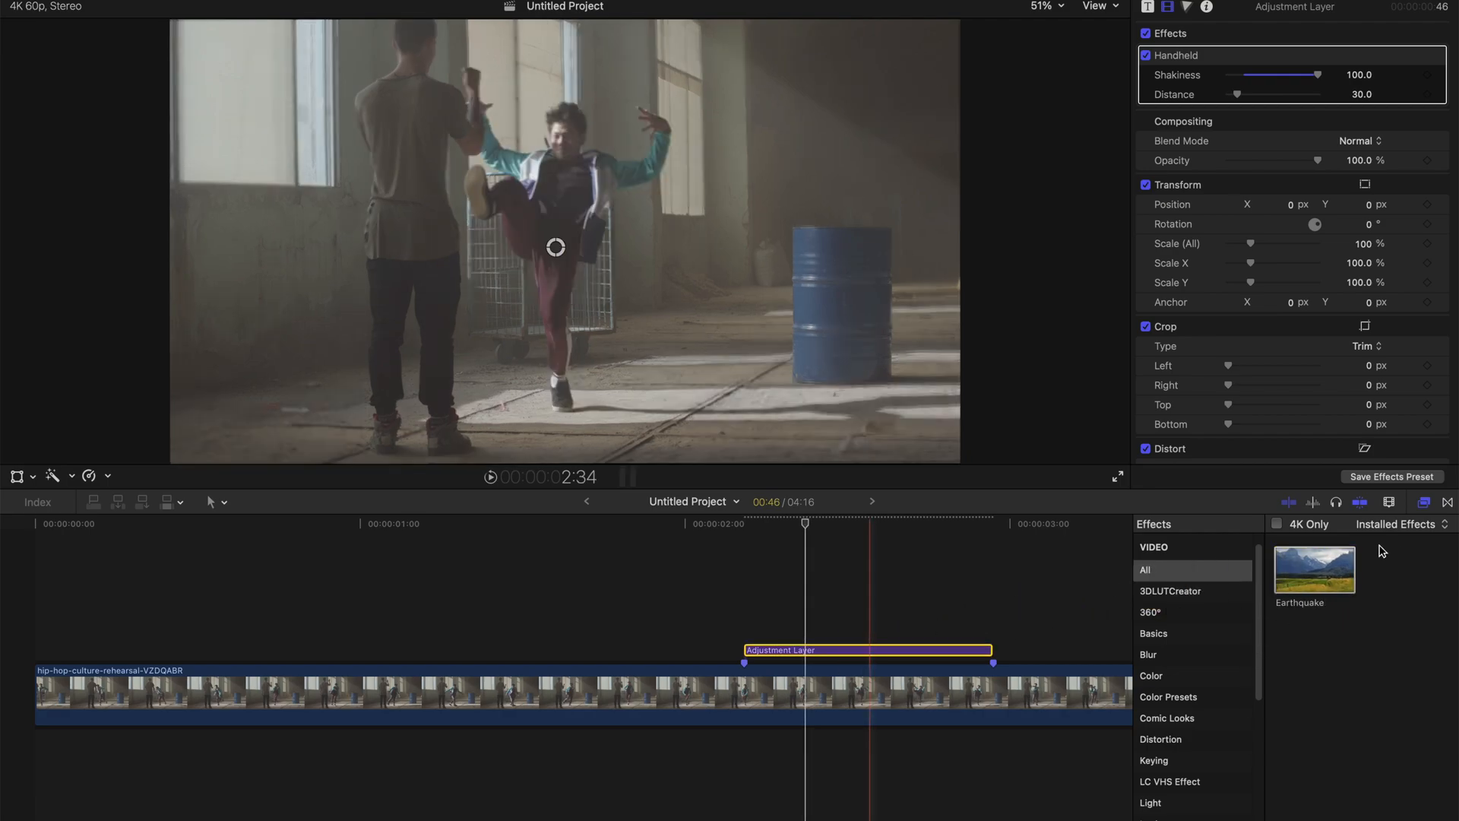
{"action": "left_click", "coordinate": [1424, 503]}
Play the section repeatedly to review the combined Handheld and Earthquake shake
{"action": "left_click", "coordinate": [731, 524]}
{"action": "key", "text": "space"}
{"action": "left_click", "coordinate": [732, 523]}
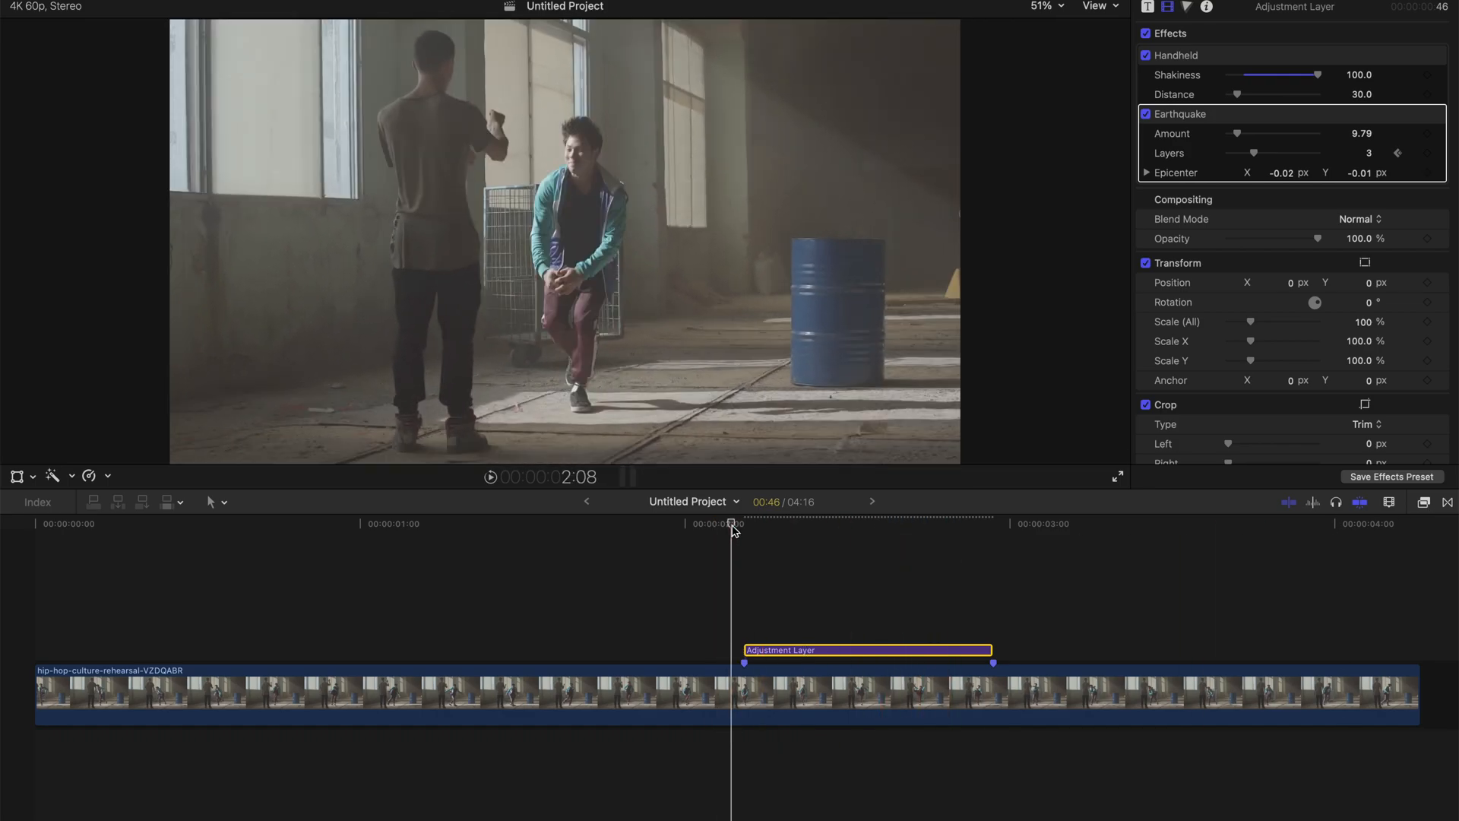
{"action": "left_click", "coordinate": [733, 525]}
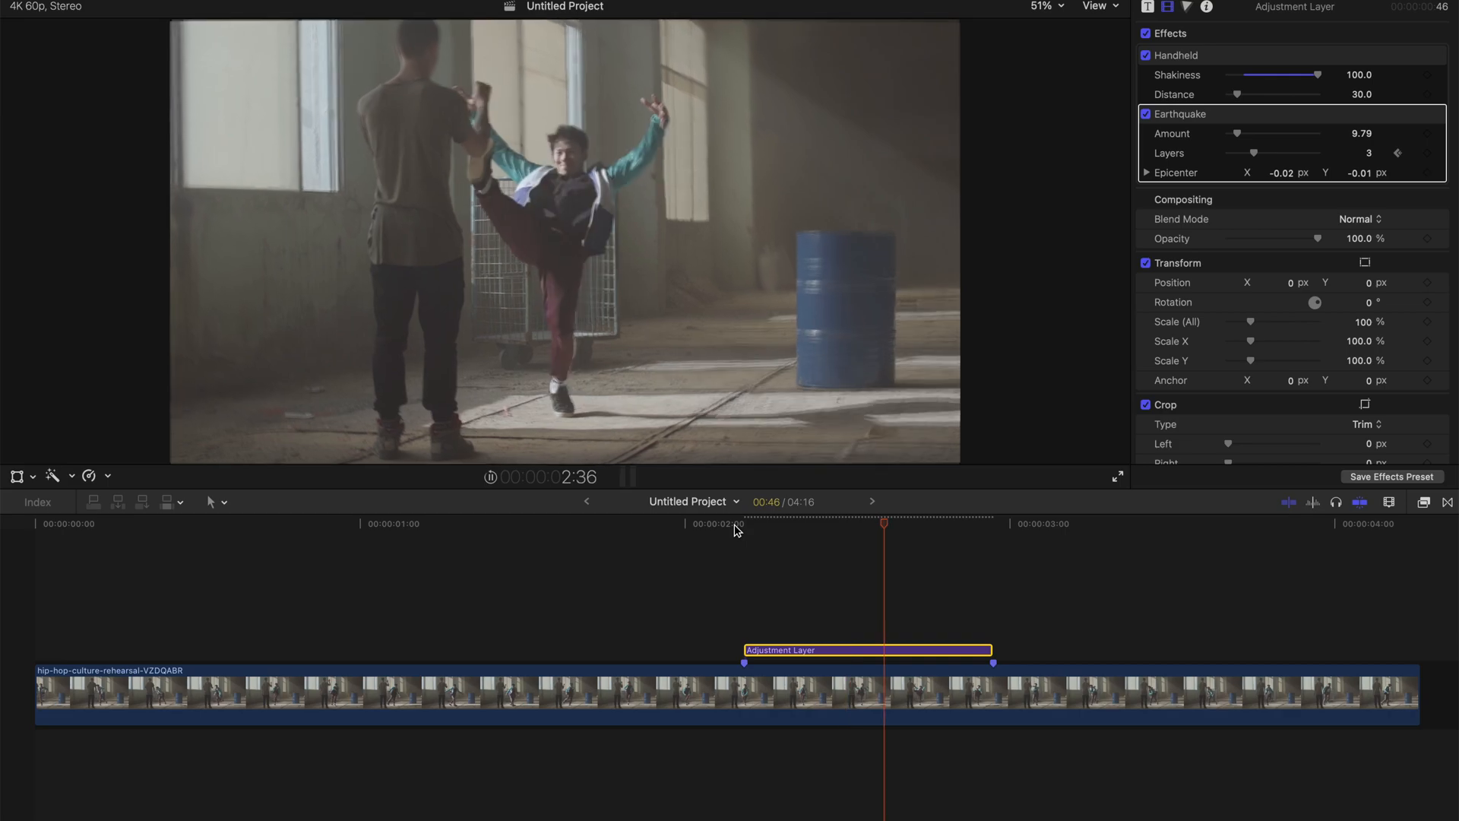
{"action": "key", "text": "space"}
{"action": "left_click", "coordinate": [735, 524]}
{"action": "key", "text": "space"}
{"action": "left_click", "coordinate": [30, 524]}
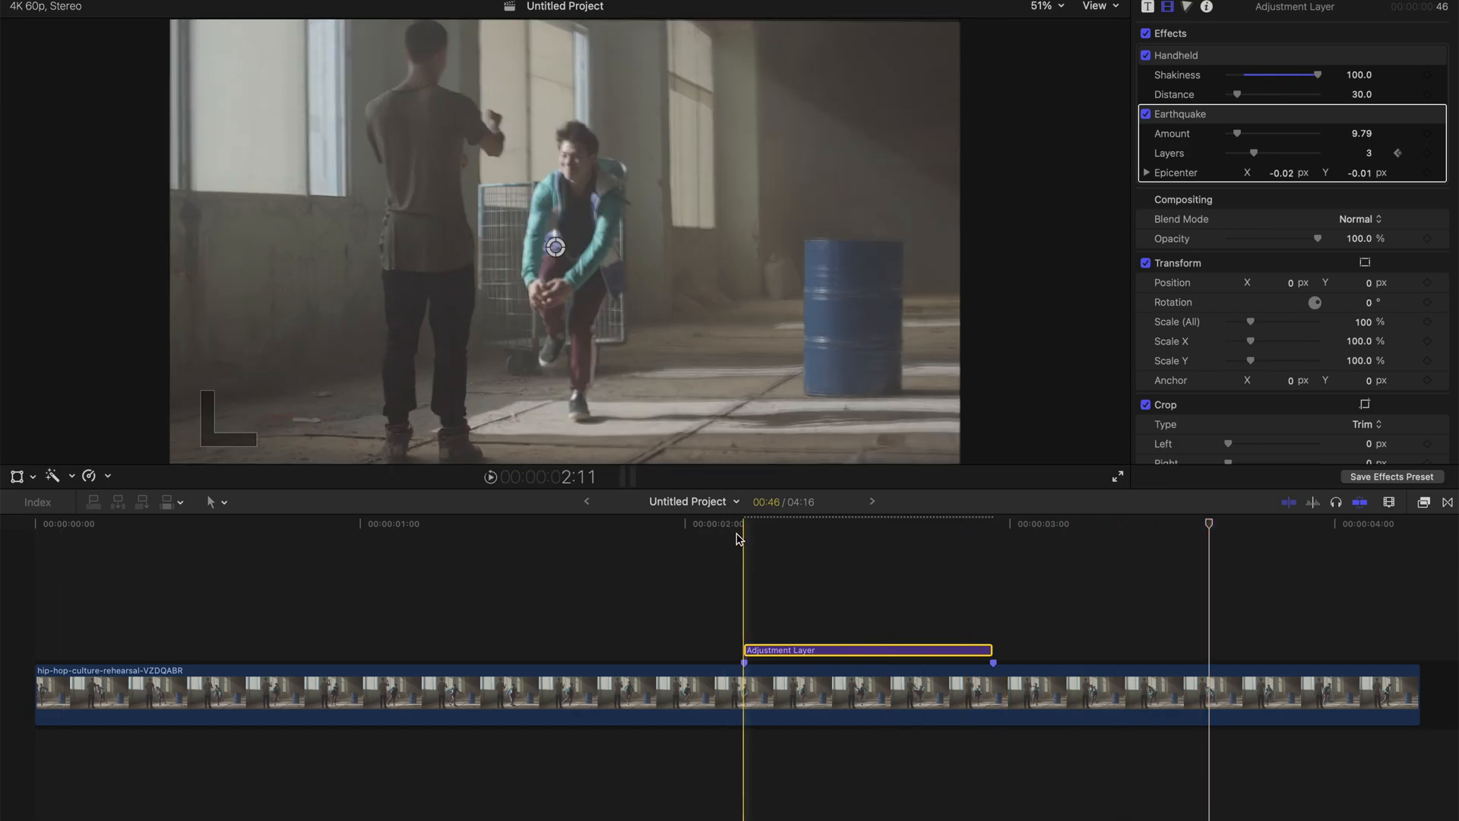
Move the playhead to the first marker at 2:11 and show the horizon overlay in the viewer
{"action": "left_click_drag", "start_coordinate": [745, 530], "coordinate": [900, 548]}
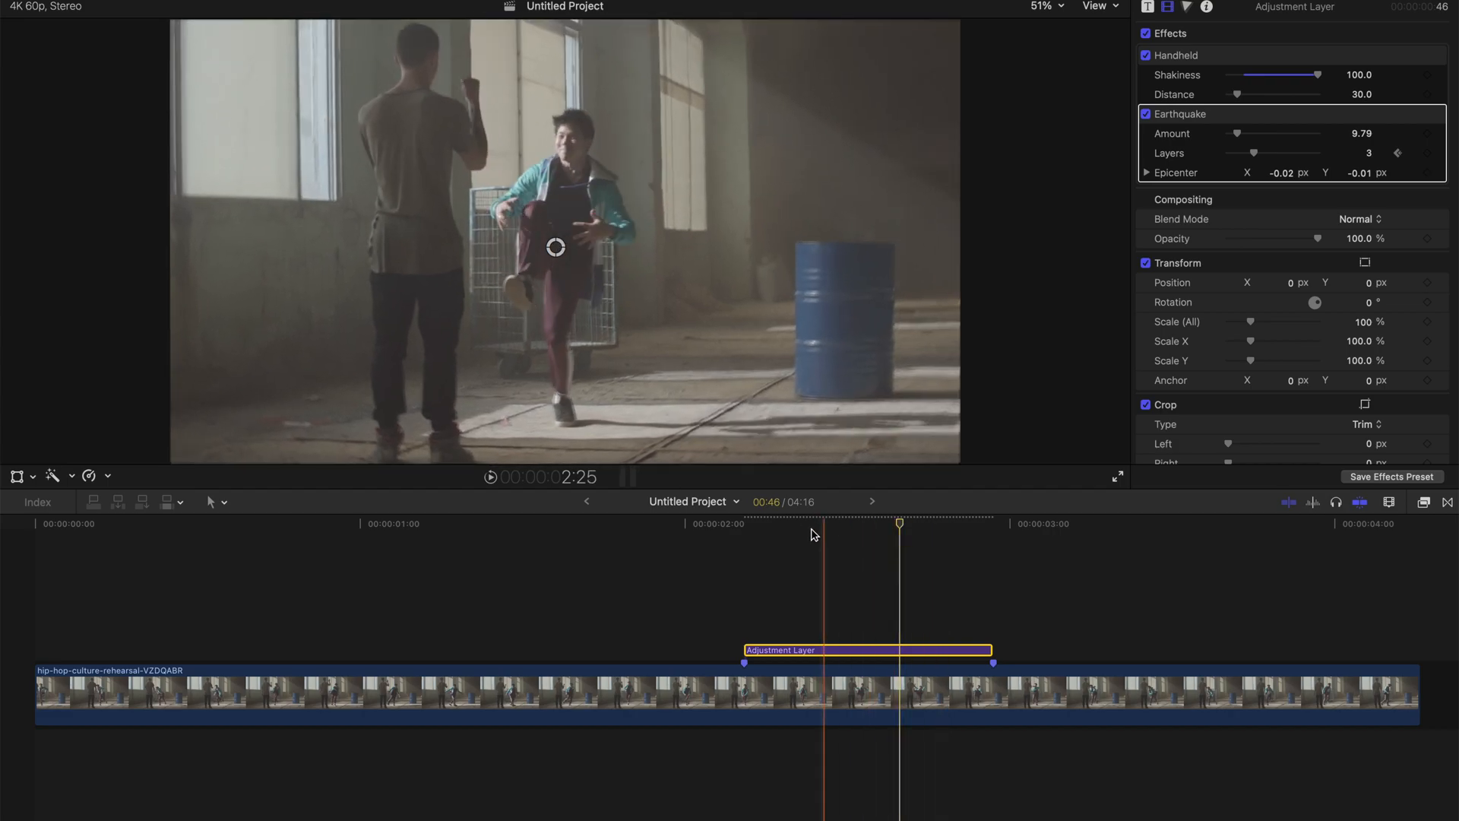
{"action": "left_click", "coordinate": [745, 532]}
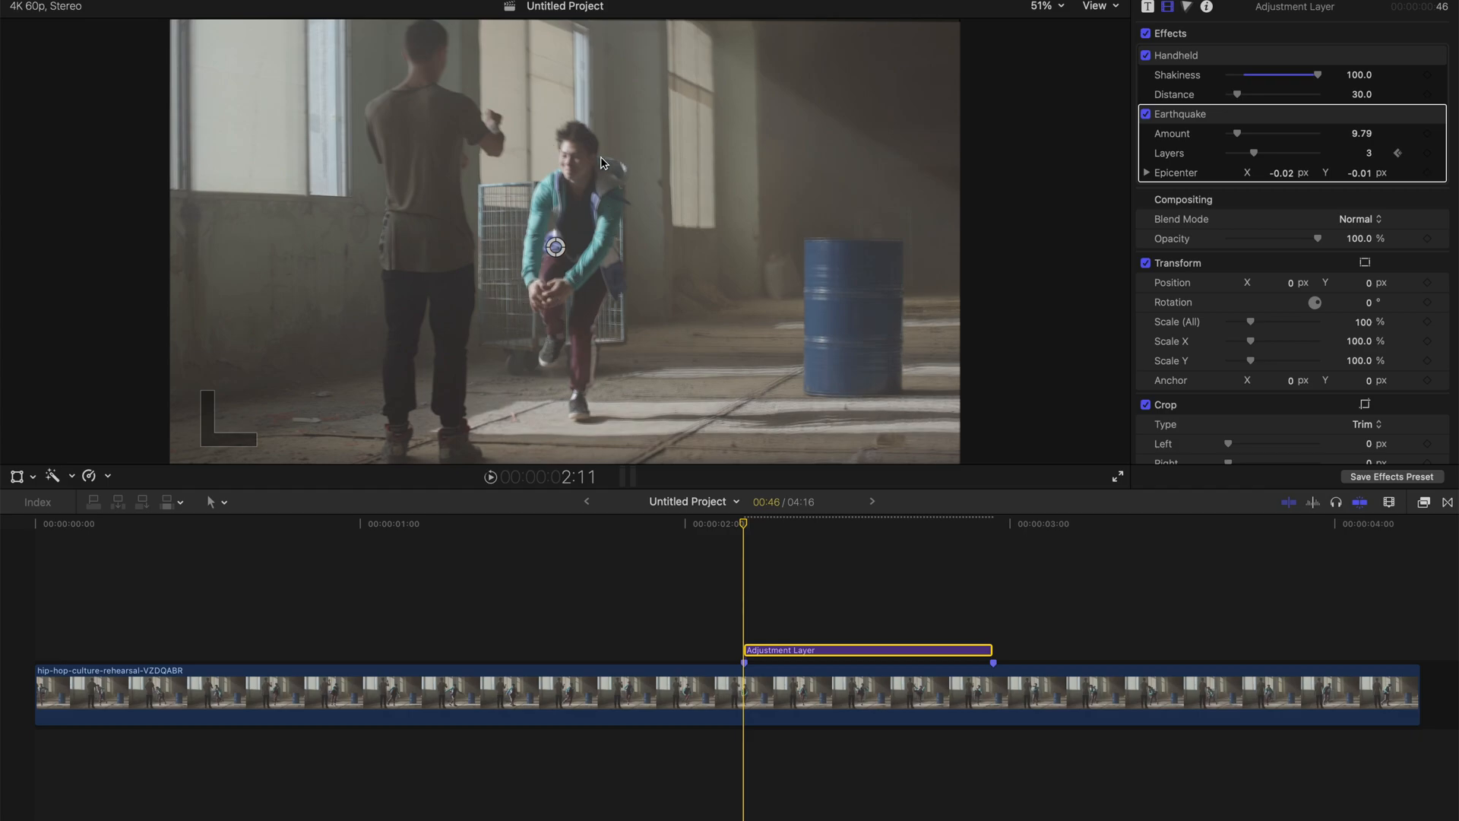
{"action": "left_click", "coordinate": [1095, 7]}
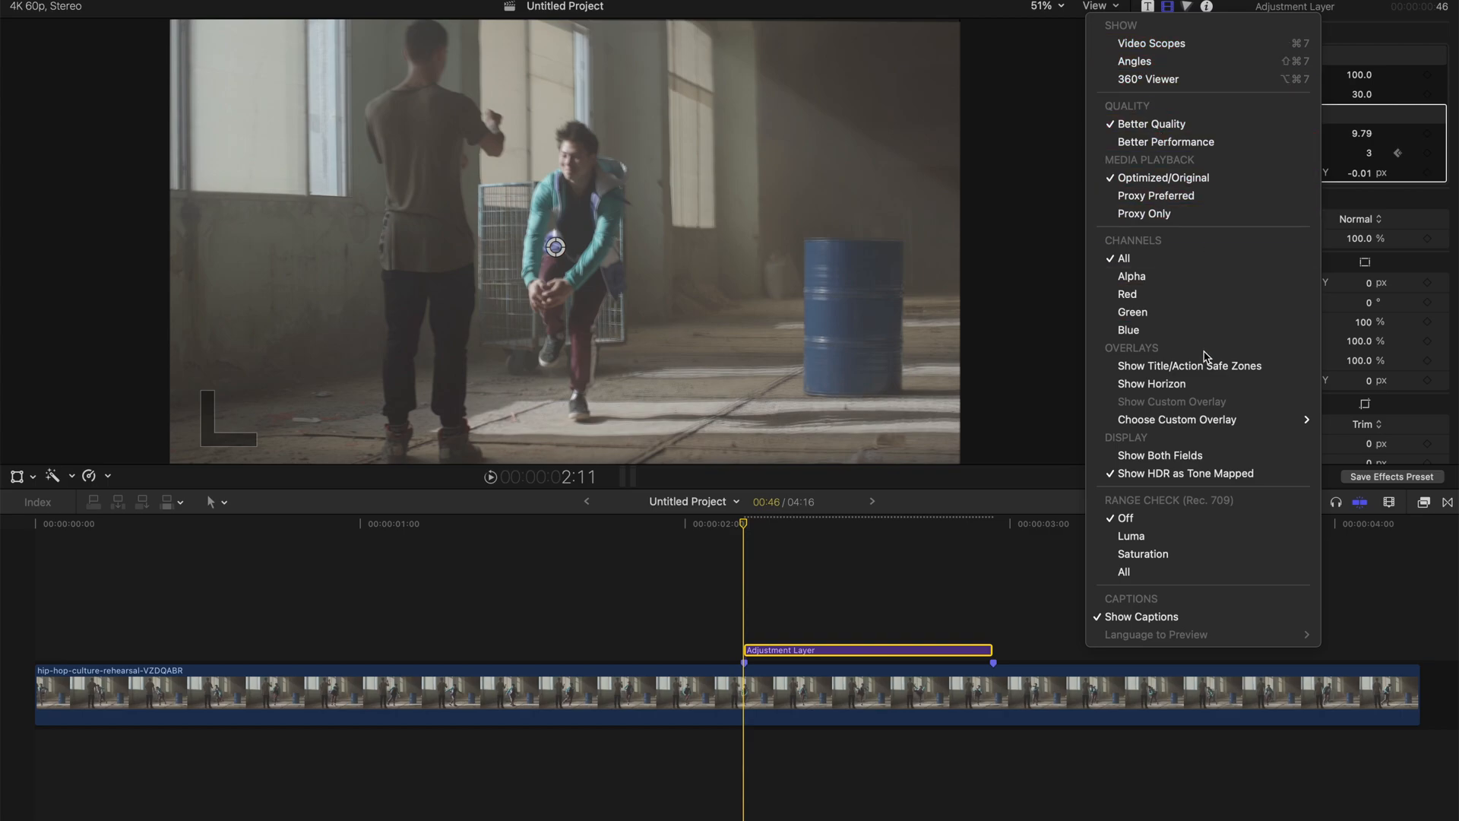
{"action": "left_click", "coordinate": [1198, 386]}
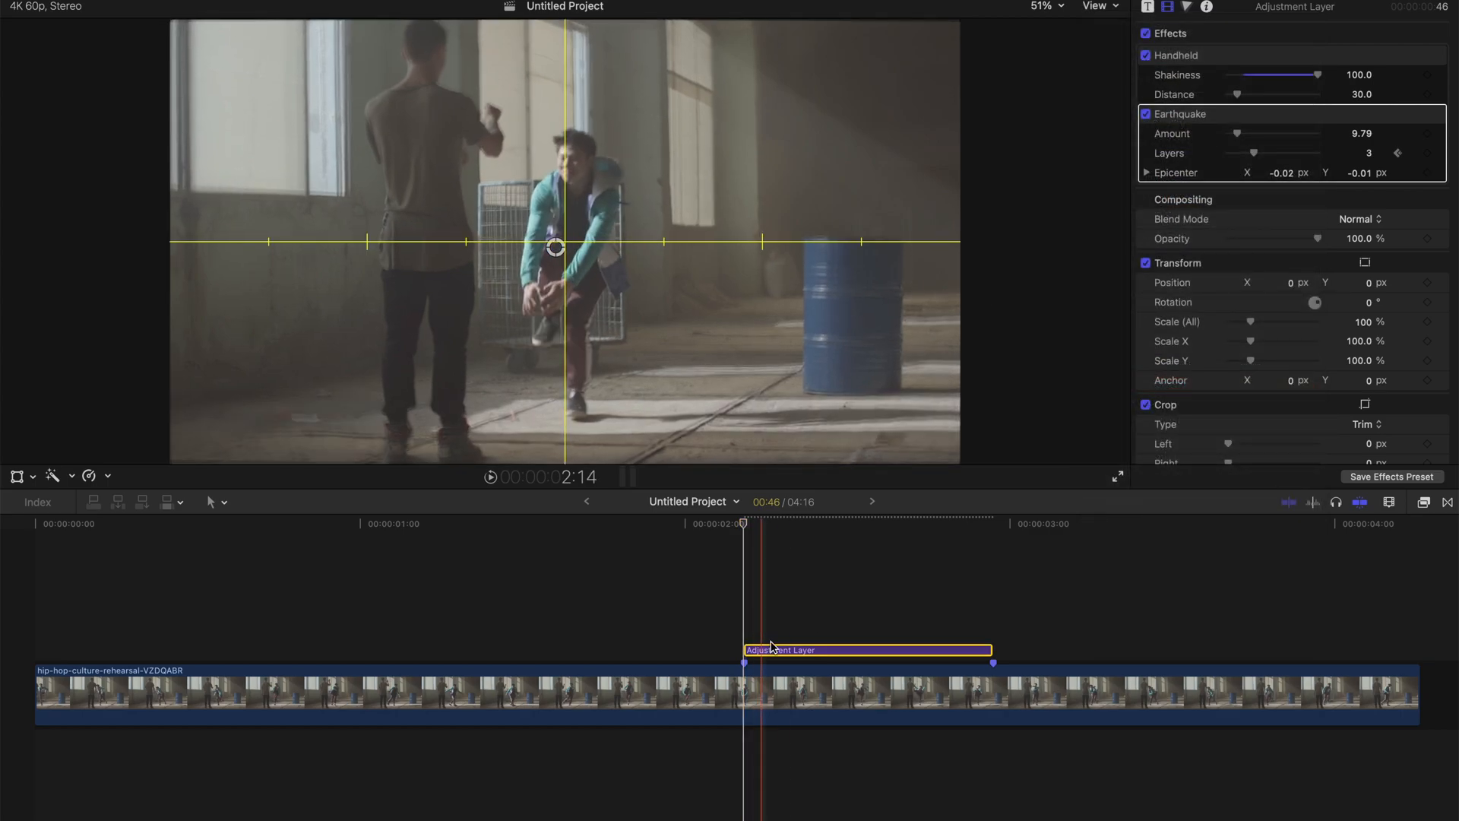
Add position and scale keyframes to the adjustment layer's transform at the first marker, 2:11
{"action": "key", "text": "l"}
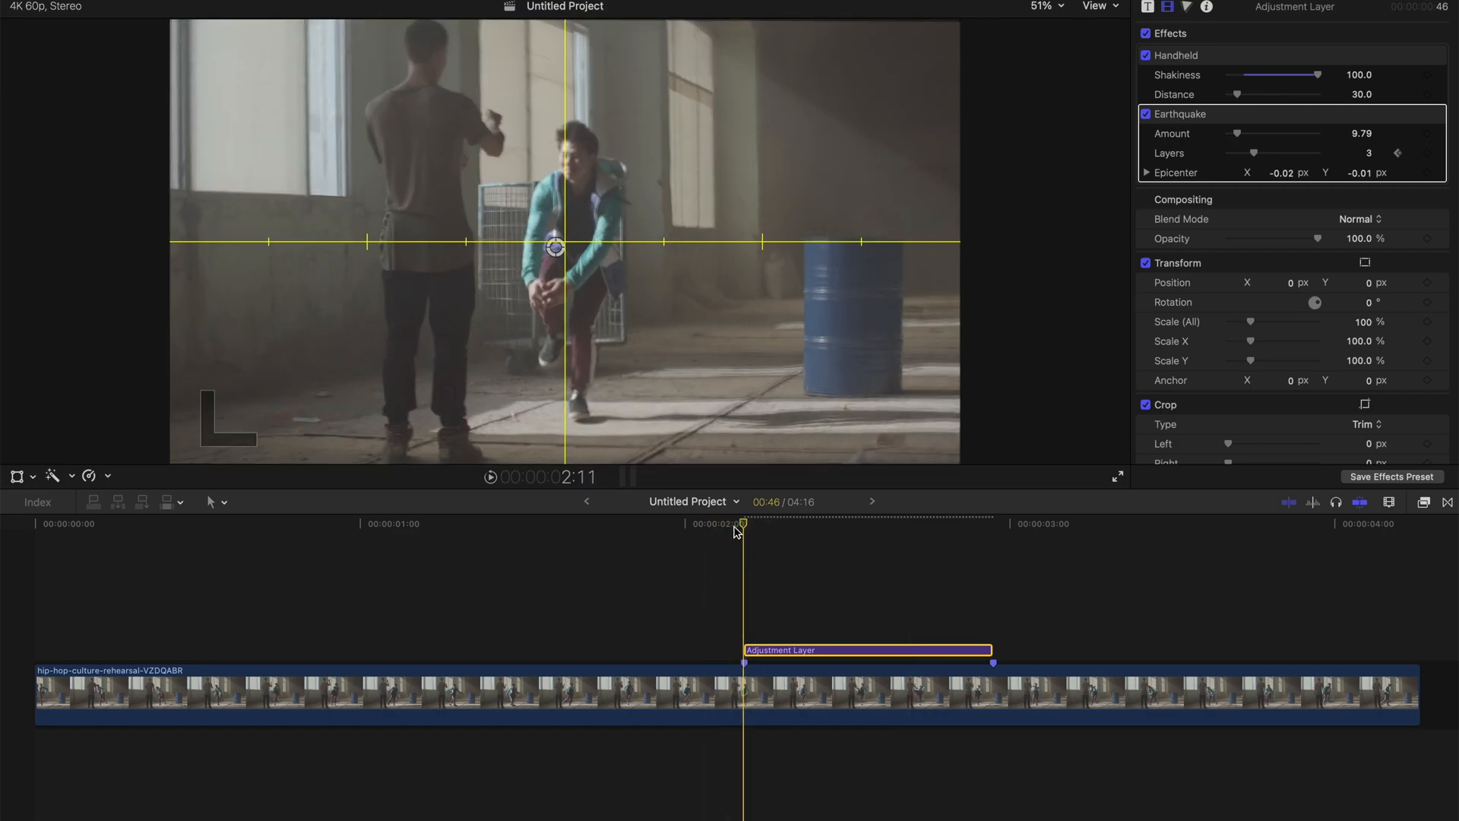
{"action": "scroll", "coordinate": [1368, 228], "scroll_direction": "down", "scroll_amount": 3}
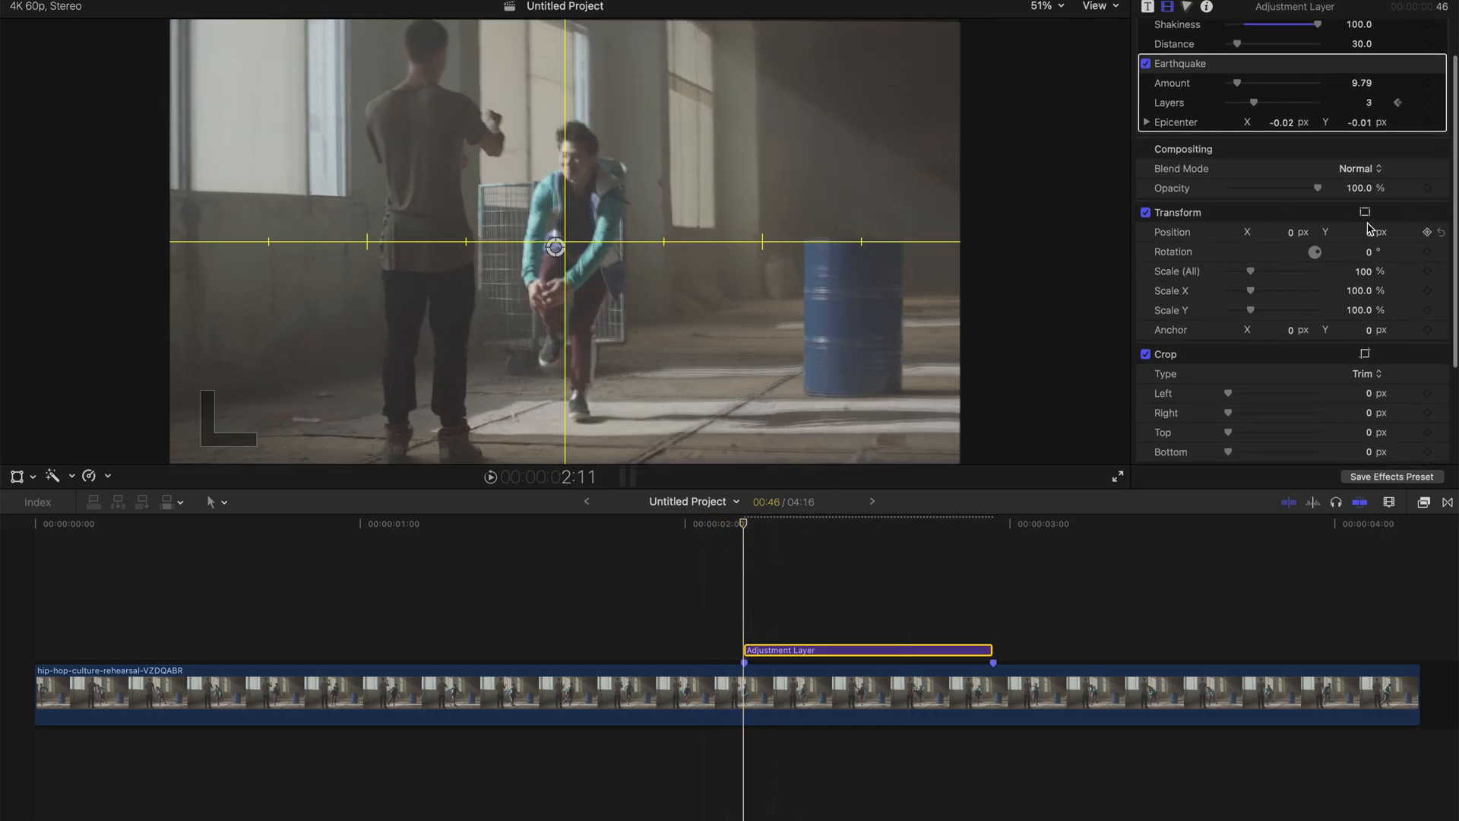
{"action": "scroll", "coordinate": [1402, 222], "scroll_direction": "down", "scroll_amount": 2}
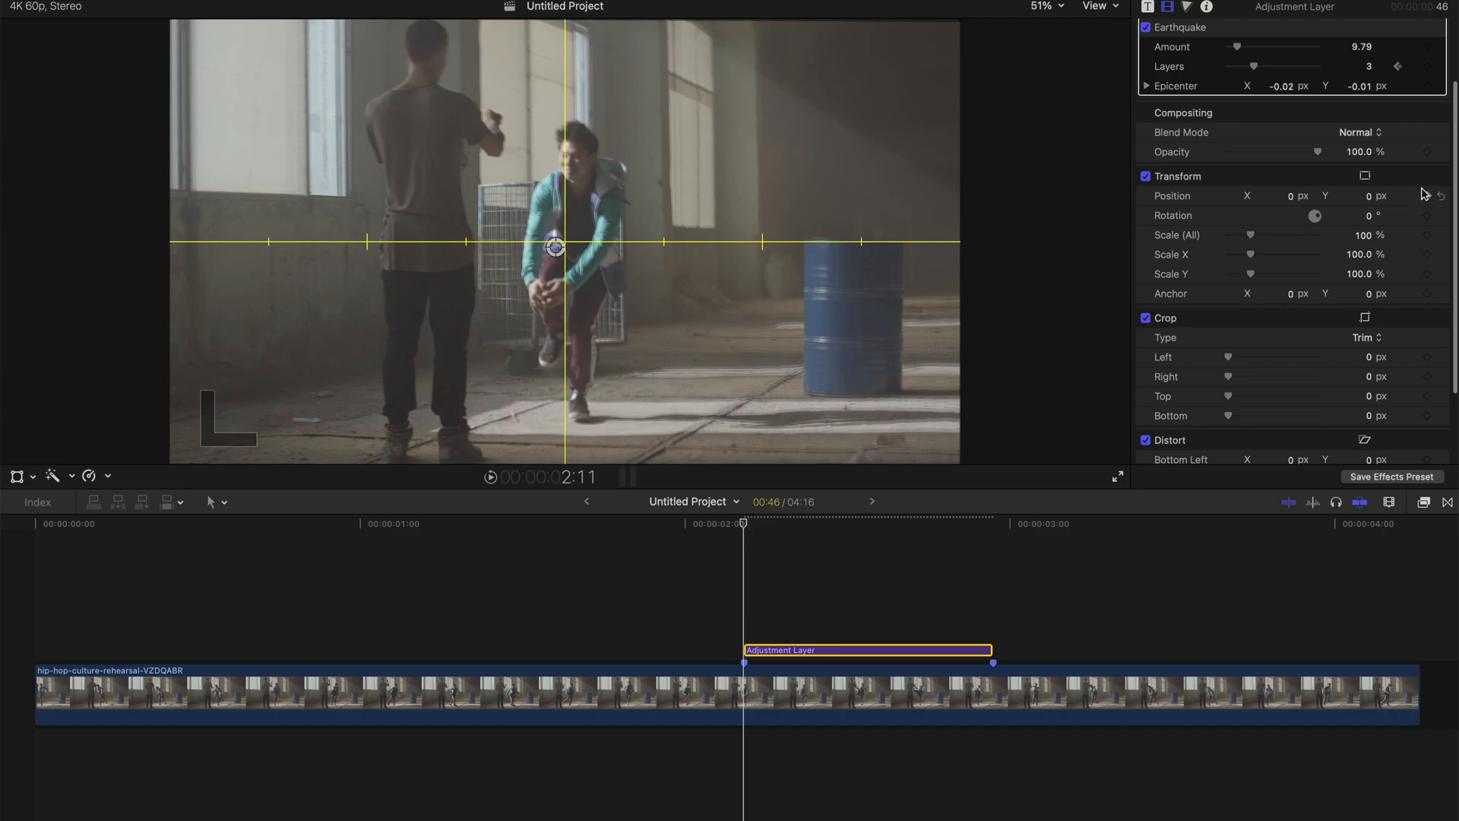
{"action": "left_click", "coordinate": [1427, 238]}
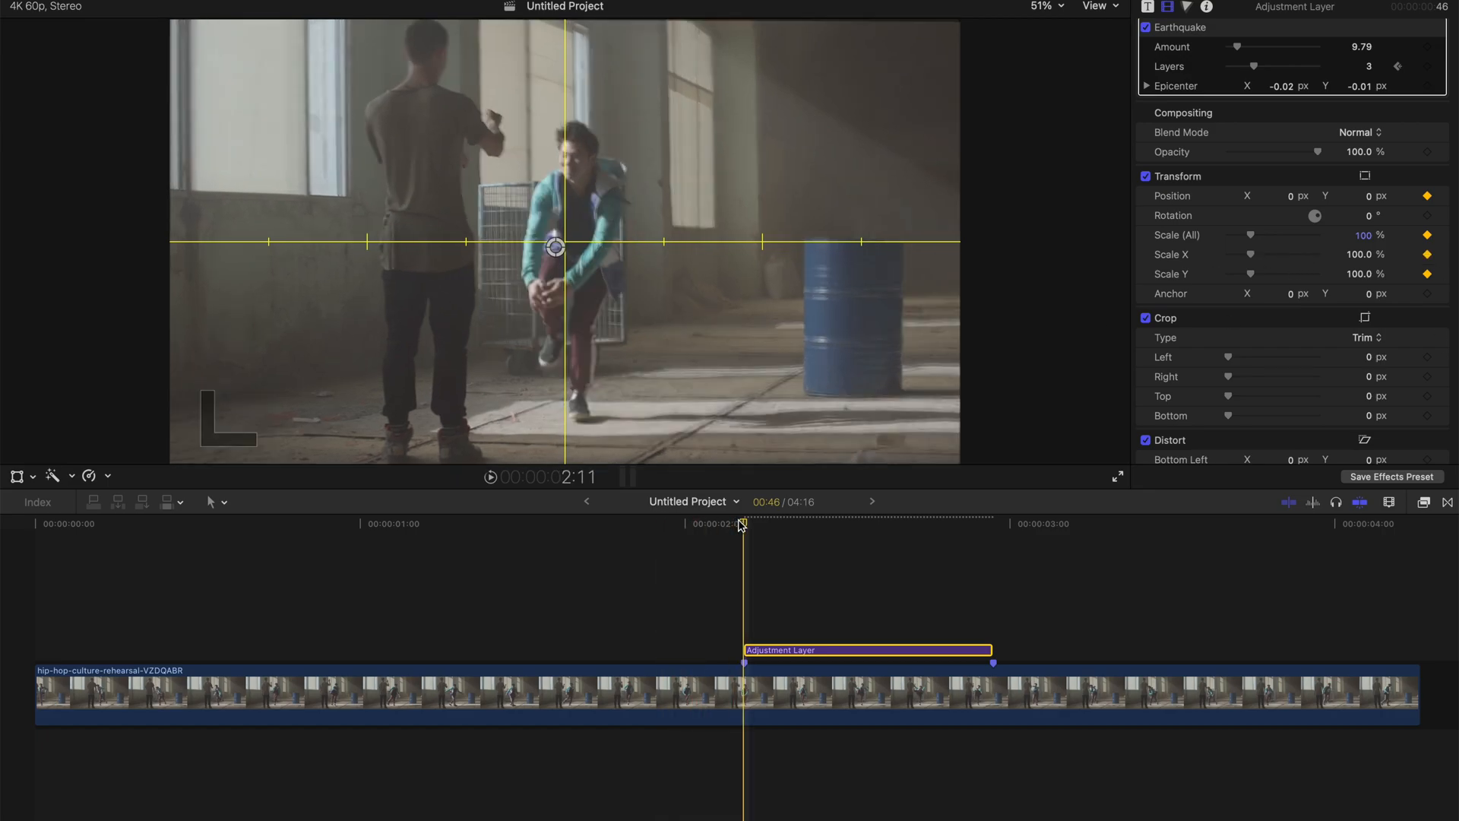
At 2:23, scale the adjustment layer to 155% and reposition it so the kicking foot sits at the horizon overlay's centre
{"action": "left_click_drag", "start_coordinate": [748, 527], "coordinate": [812, 527]}
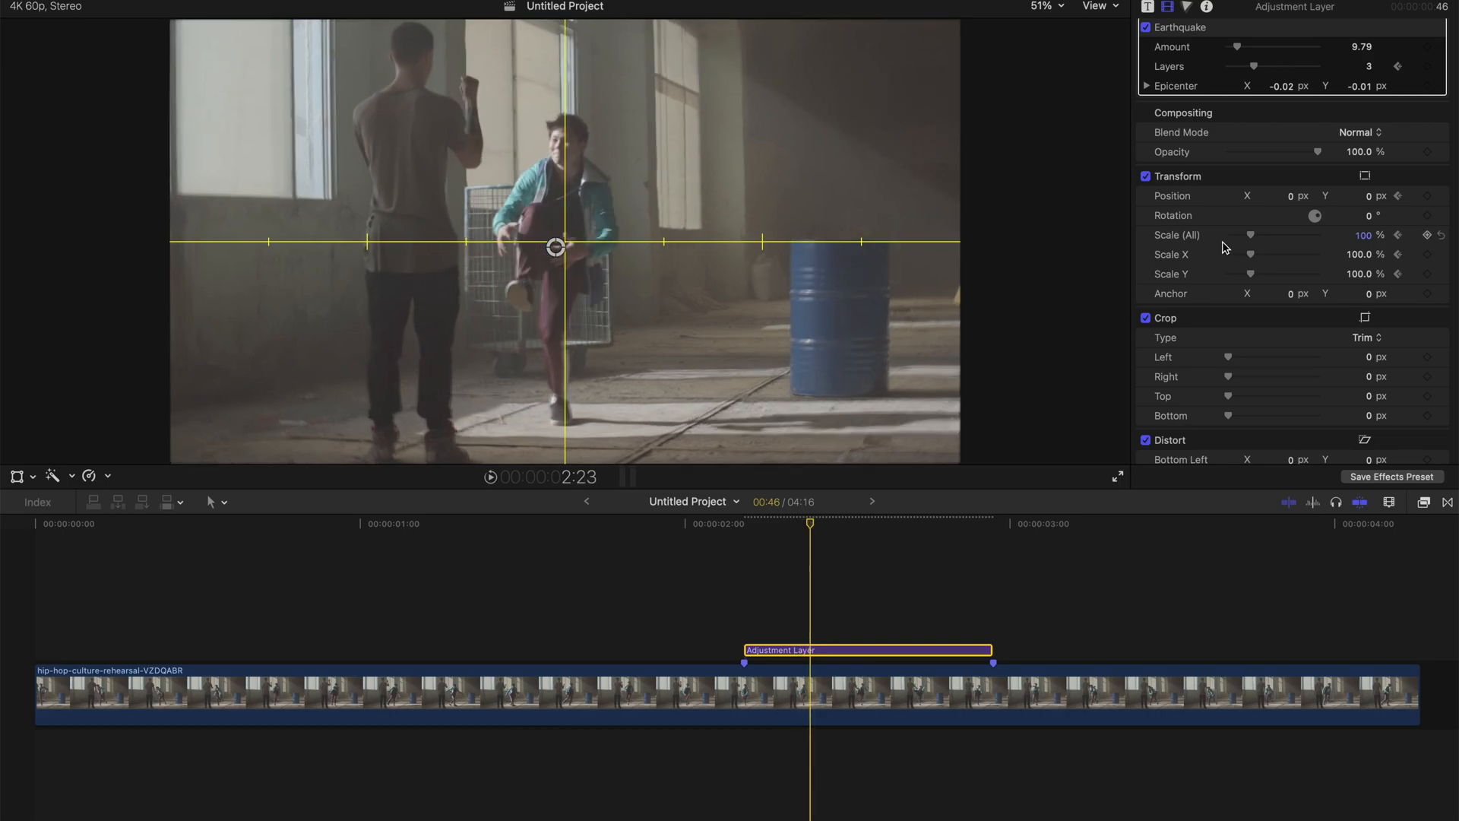
{"action": "left_click_drag", "start_coordinate": [1255, 245], "coordinate": [1267, 241]}
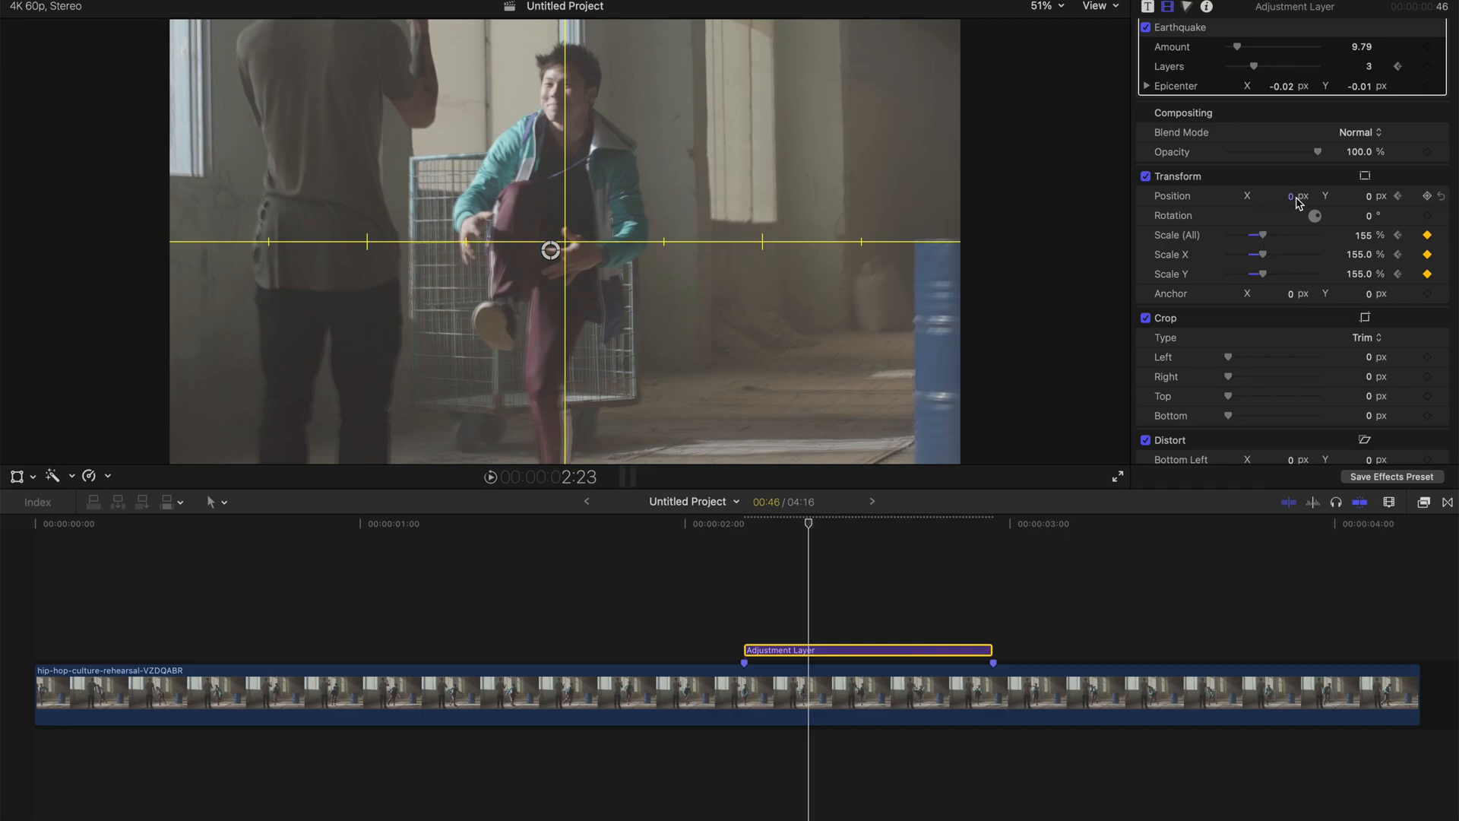
{"action": "left_click", "coordinate": [21, 480]}
{"action": "left_click", "coordinate": [25, 480]}
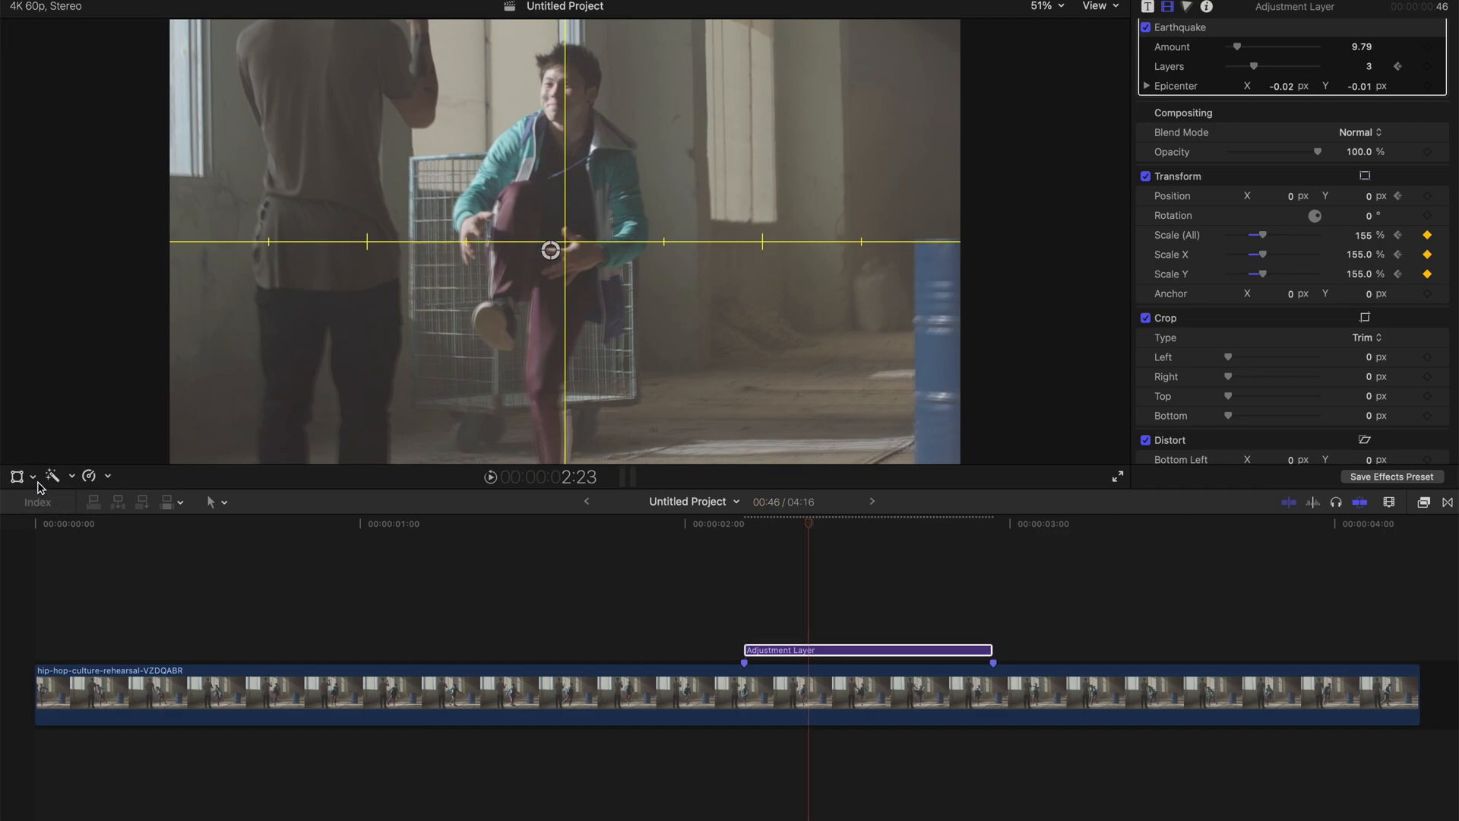
{"action": "left_click", "coordinate": [31, 480]}
{"action": "left_click", "coordinate": [56, 495]}
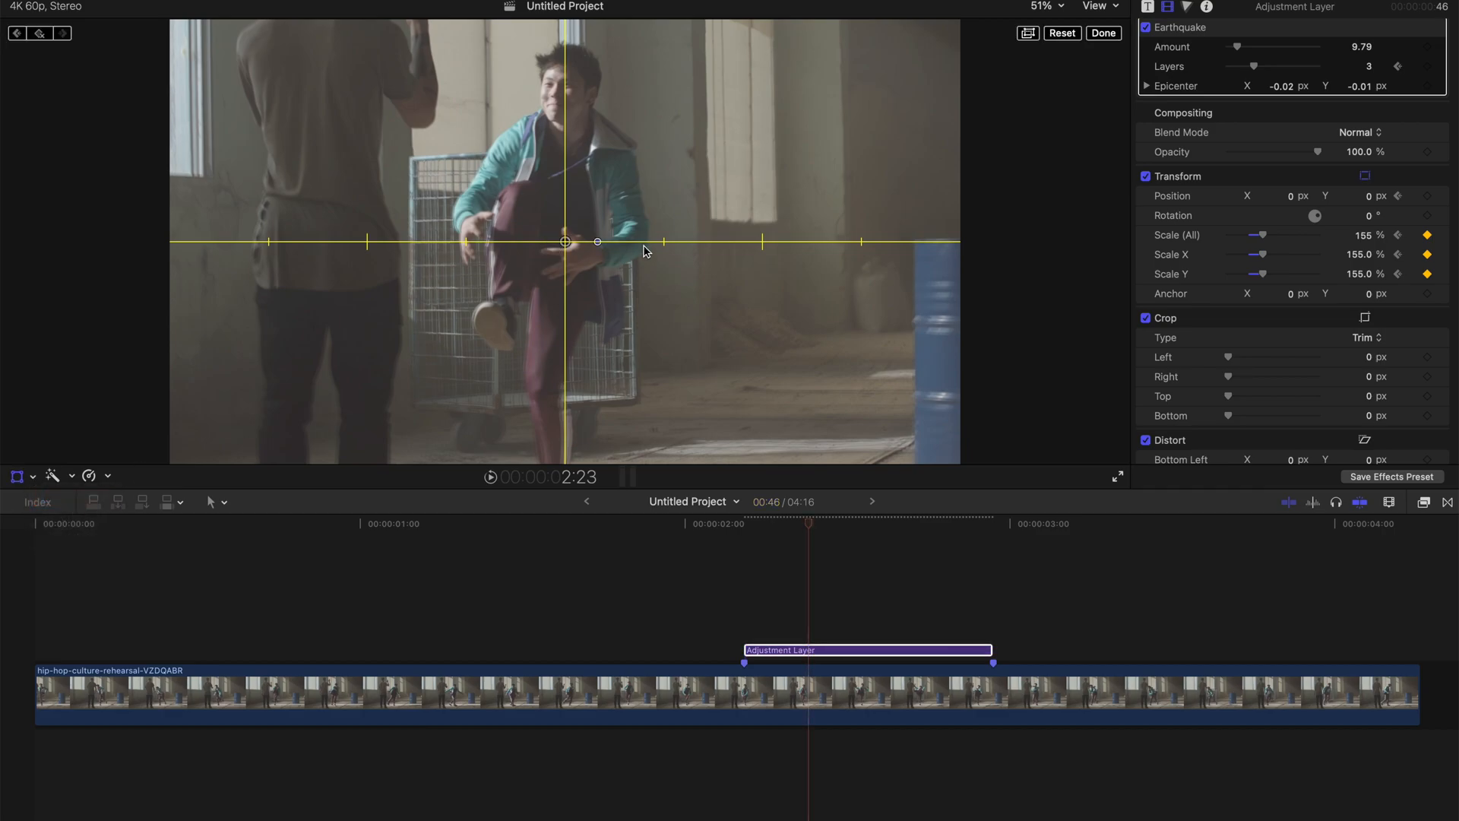
{"action": "left_click_drag", "start_coordinate": [719, 266], "coordinate": [791, 190]}
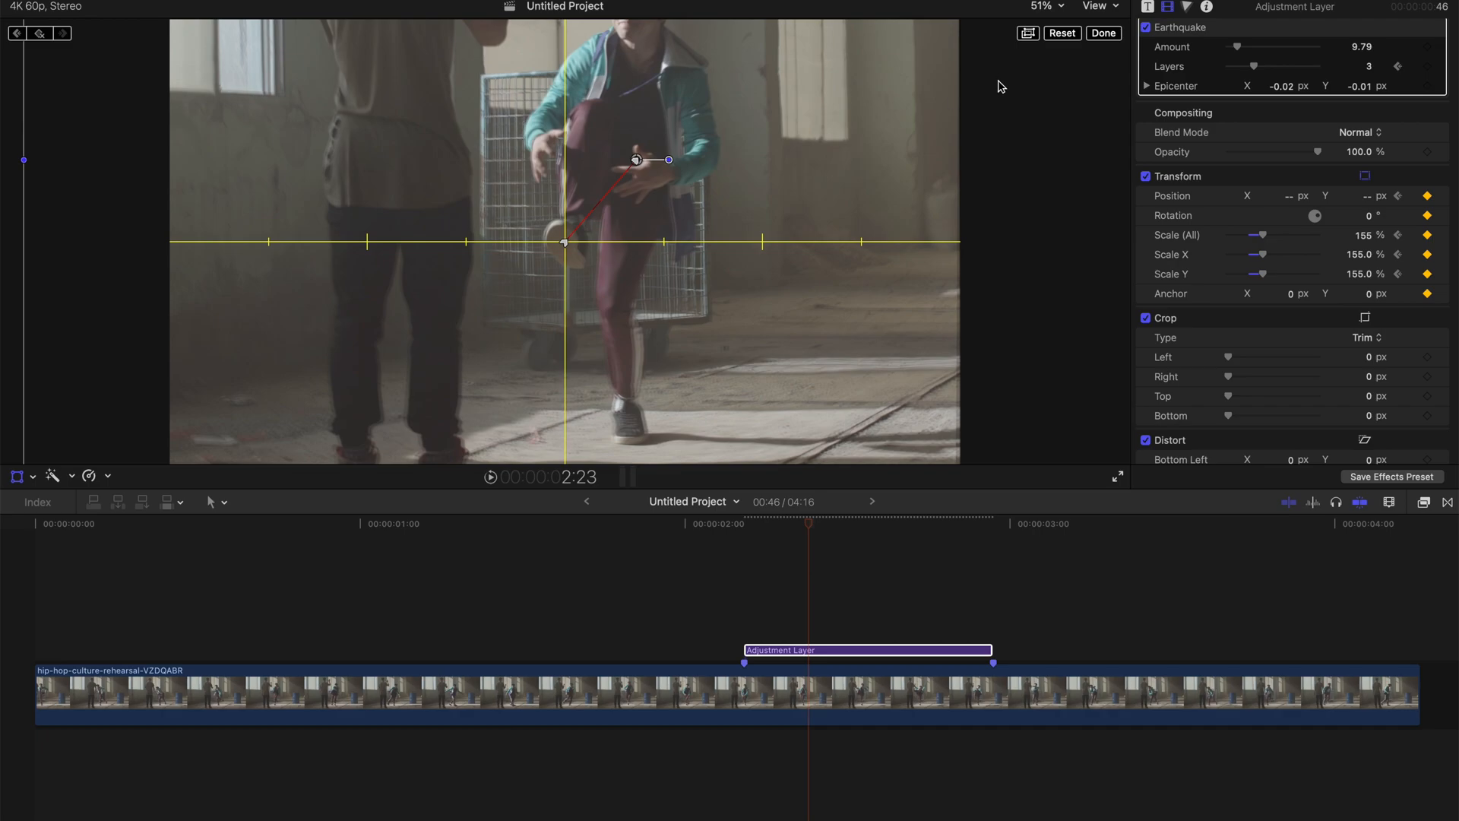
Set the viewer zoom to 25% and reposition the adjustment layer at 2:26 to keep the foot centred
{"action": "left_click", "coordinate": [1041, 9]}
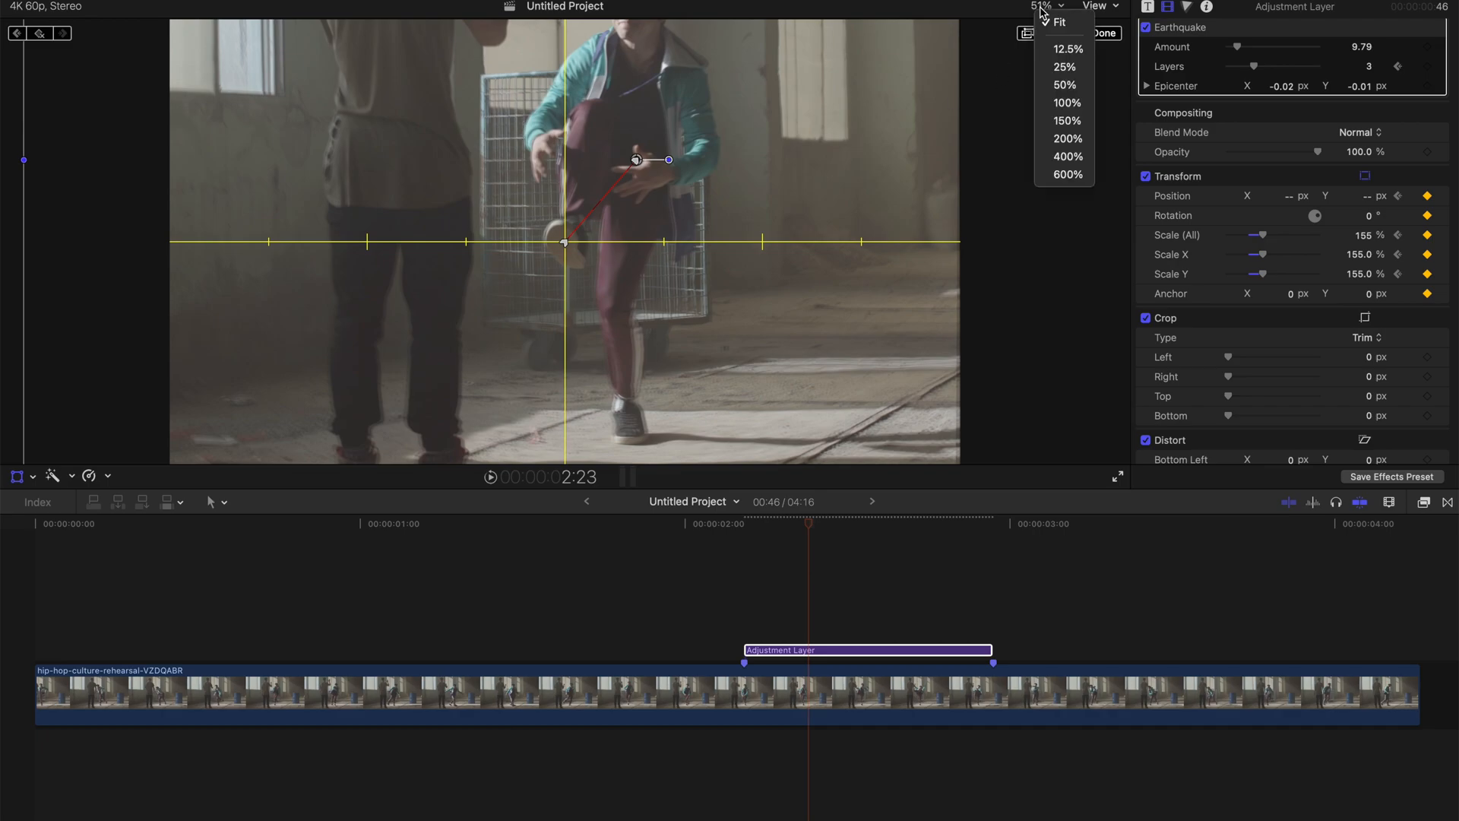
{"action": "left_click", "coordinate": [1064, 65]}
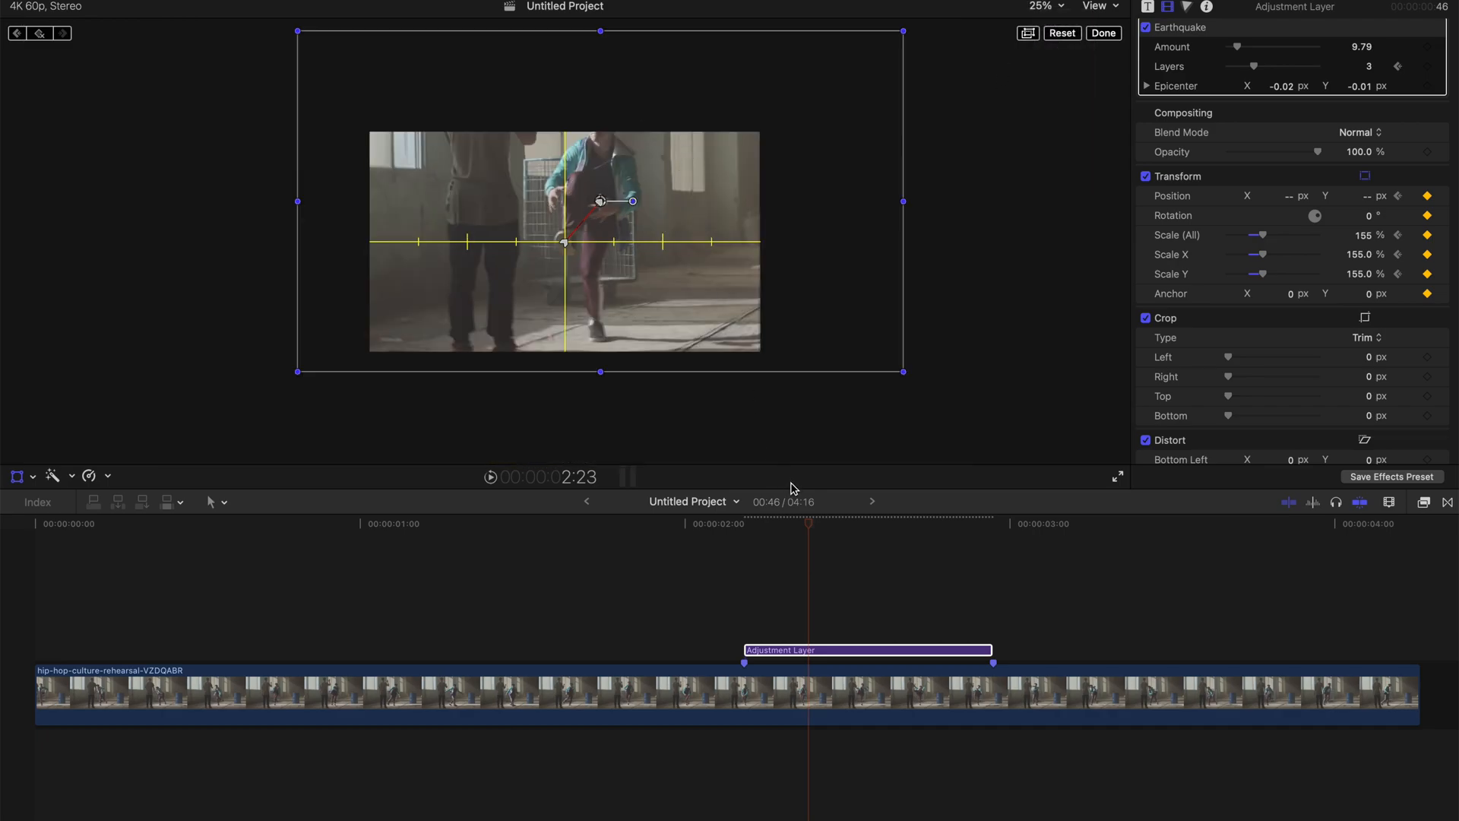
{"action": "left_click_drag", "start_coordinate": [807, 527], "coordinate": [828, 525]}
{"action": "left_click_drag", "start_coordinate": [600, 201], "coordinate": [600, 203]}
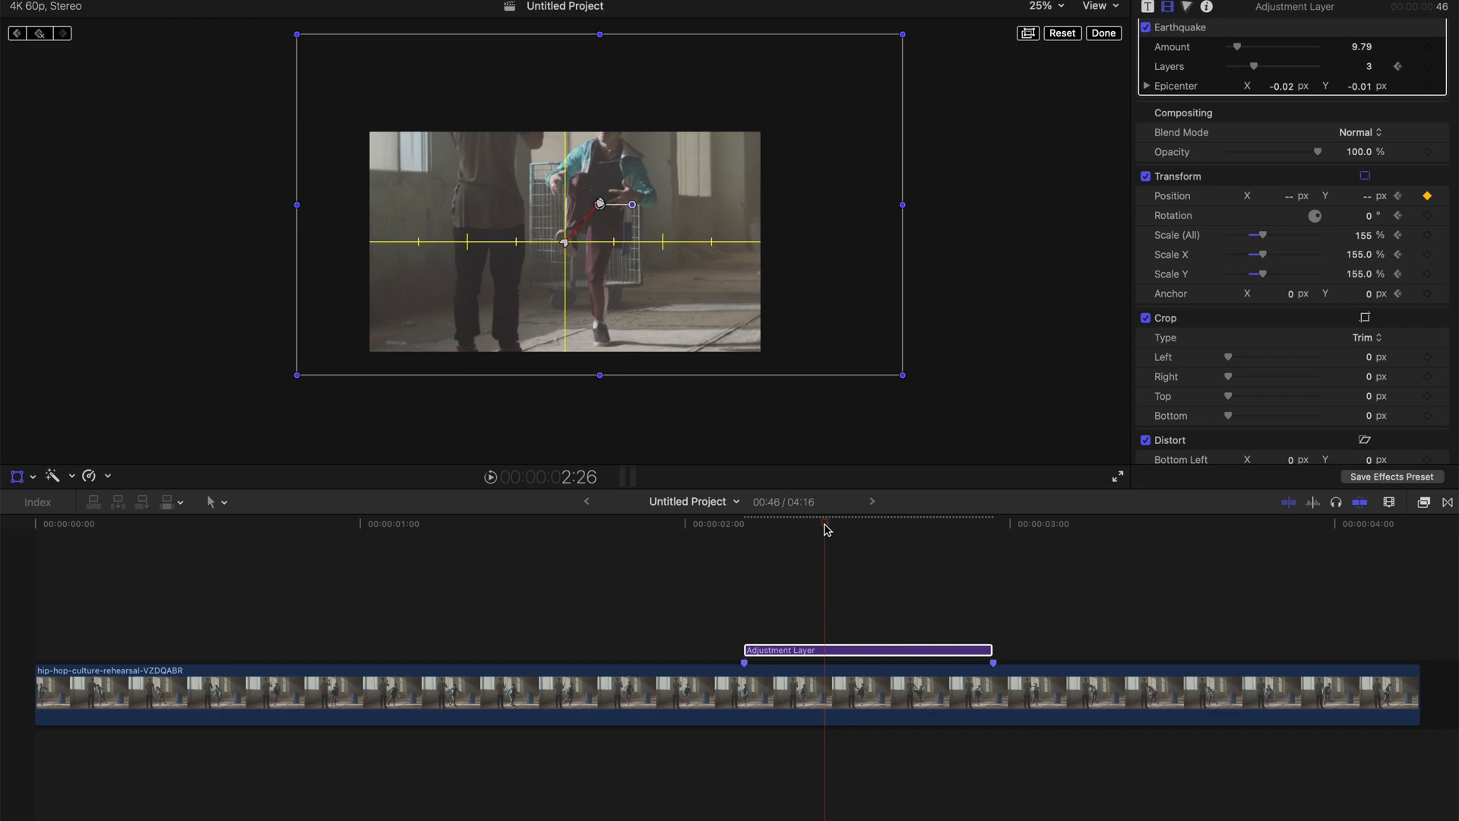
Advance frame by frame to 2:51, repositioning the adjustment layer to keep the kicking foot on the centre of the horizon overlay
{"action": "key", "text": "Right"}
{"action": "left_click_drag", "start_coordinate": [678, 303], "coordinate": [704, 365]}
{"action": "key", "text": "Right"}
{"action": "key", "text": "Right"}
{"action": "key", "text": "Right"}
{"action": "key", "text": "Right"}
{"action": "key", "text": "Right"}
{"action": "key", "text": "Right"}
{"action": "key", "text": "Right"}
{"action": "key", "text": "Right"}
{"action": "key", "text": "Right"}
{"action": "key", "text": "Right"}
{"action": "key", "text": "Right"}
{"action": "key", "text": "Right"}
{"action": "key", "text": "Right"}
{"action": "left_click_drag", "start_coordinate": [714, 359], "coordinate": [733, 274]}
{"action": "key", "text": "Right"}
{"action": "key", "text": "Right"}
{"action": "key", "text": "Right"}
{"action": "key", "text": "Right"}
{"action": "key", "text": "Right"}
{"action": "key", "text": "Right"}
{"action": "key", "text": "Right"}
{"action": "key", "text": "Right"}
{"action": "key", "text": "Right"}
{"action": "key", "text": "Right"}
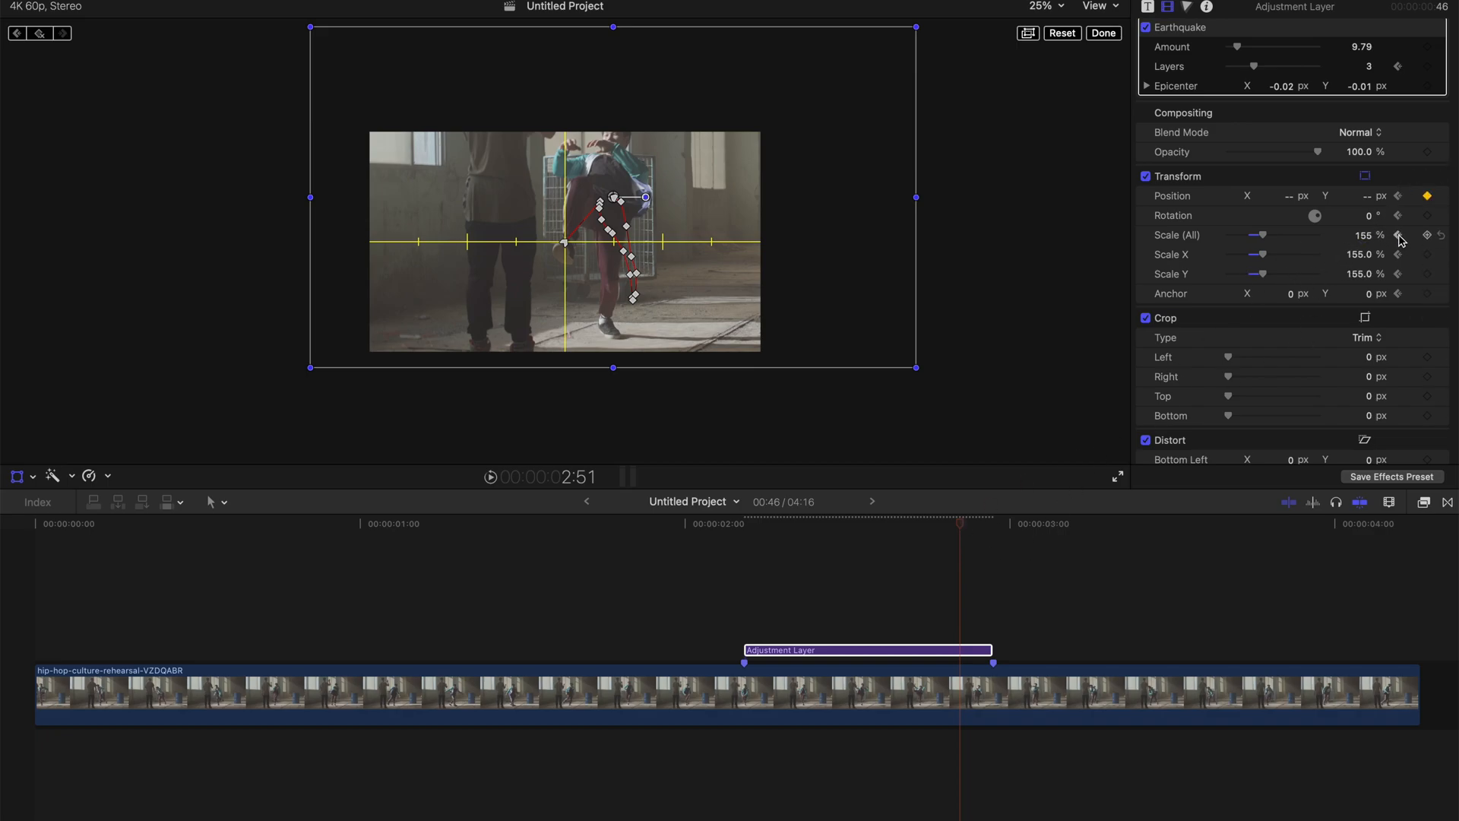
Set the adjustment layer's Scale (All) to 100% at 2:57 and move the frame back to the centre at 2:56
{"action": "left_click_drag", "start_coordinate": [961, 524], "coordinate": [990, 526]}
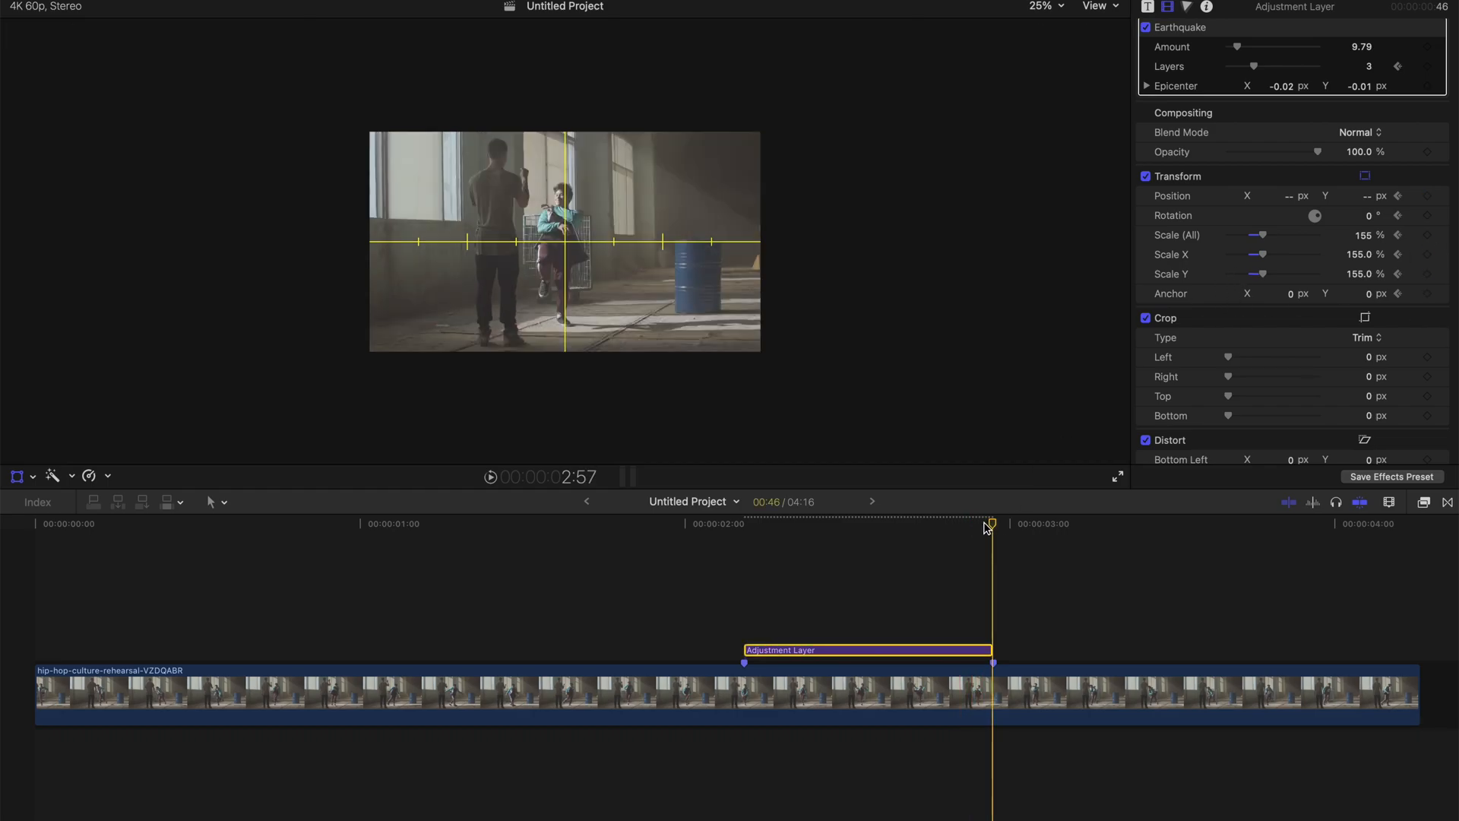
{"action": "left_click", "coordinate": [1370, 238]}
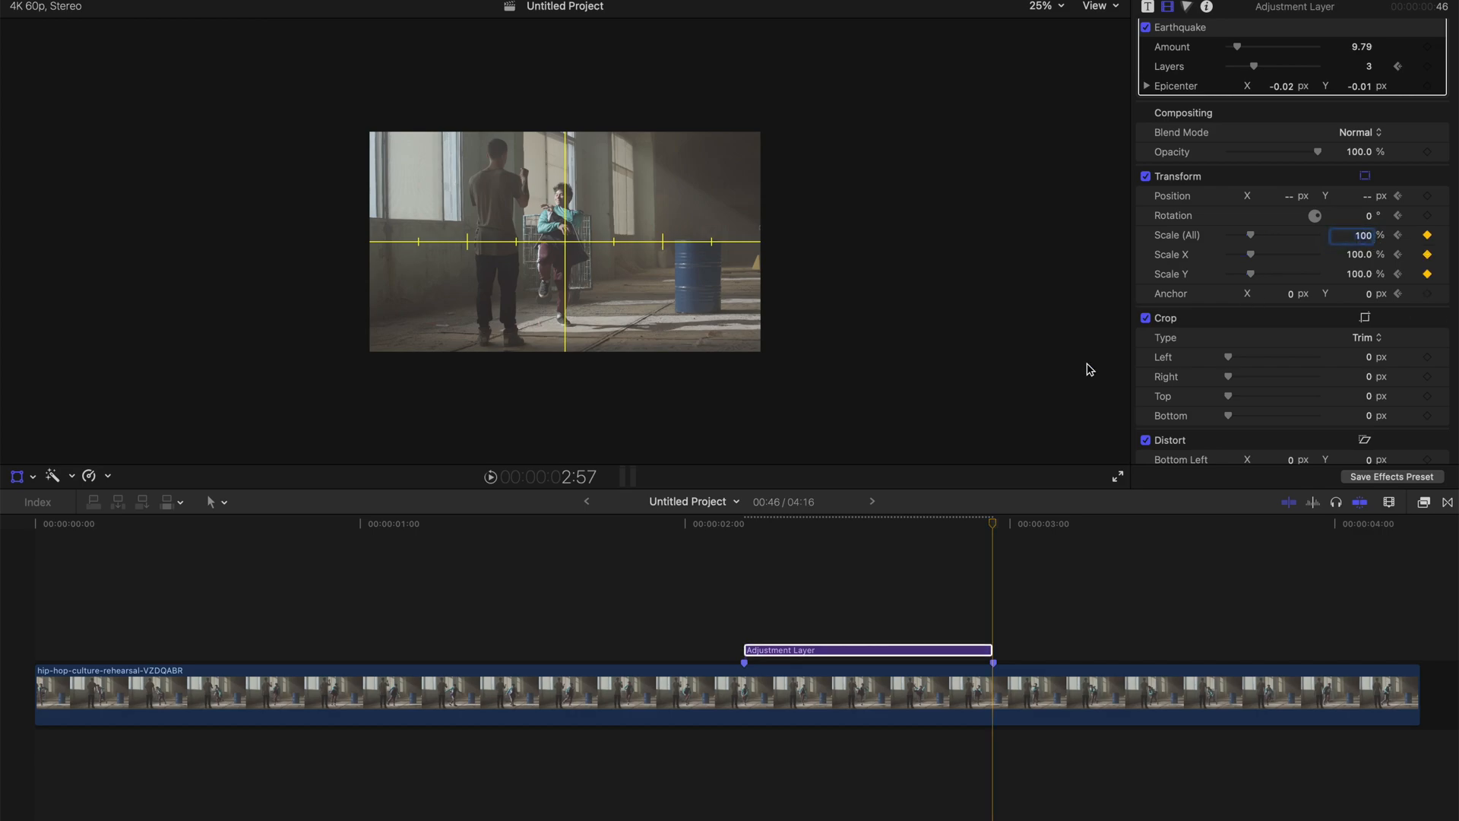
{"action": "type", "text": "100"}
{"action": "key", "text": "Return"}
{"action": "key", "text": "Left"}
{"action": "left_click_drag", "start_coordinate": [722, 227], "coordinate": [680, 272]}
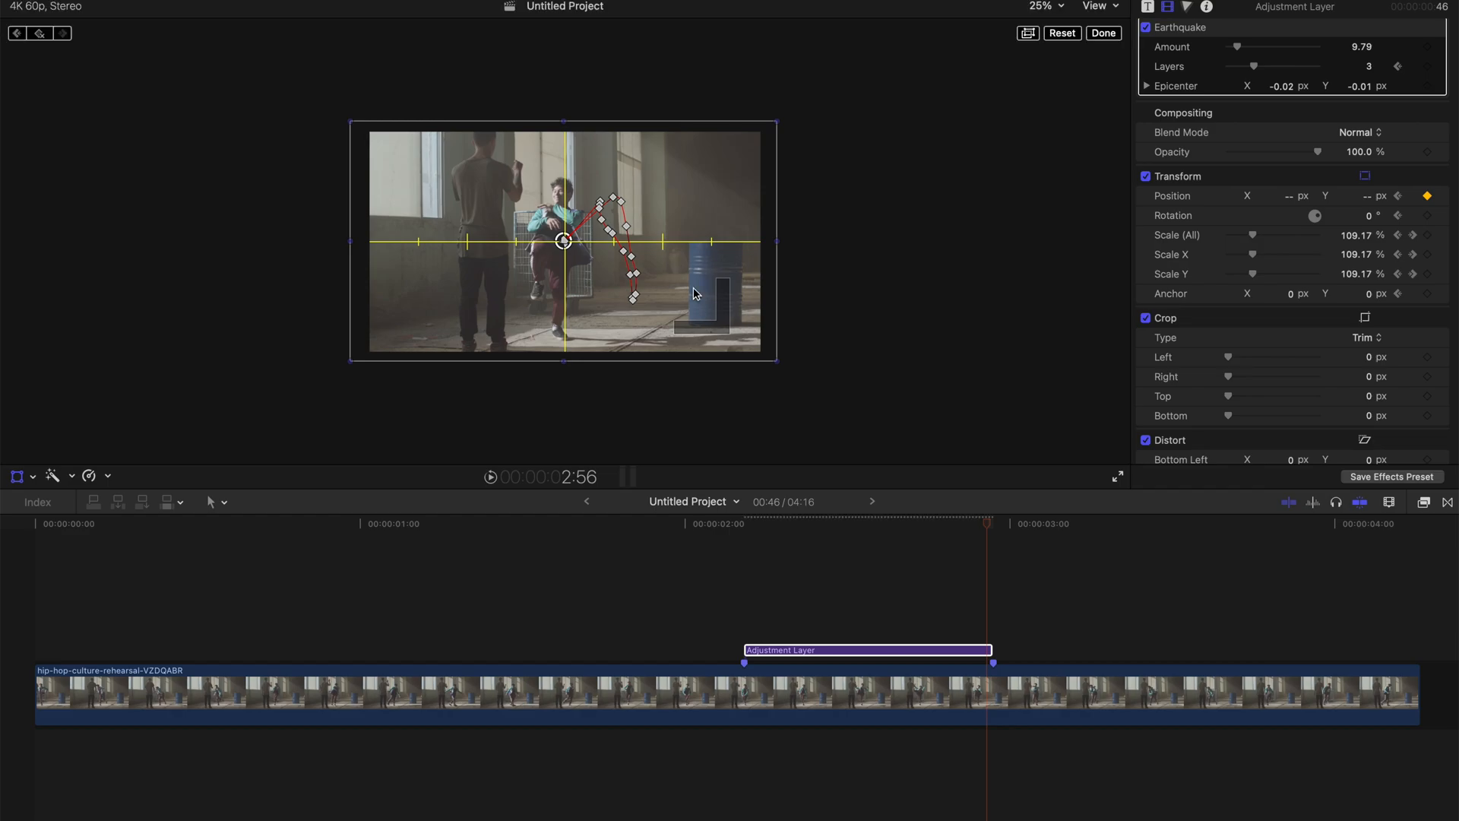
Play back the dancer clip to review the keyframed zoom, foot tracking and shake
{"action": "left_click", "coordinate": [744, 524]}
{"action": "key", "text": "space"}
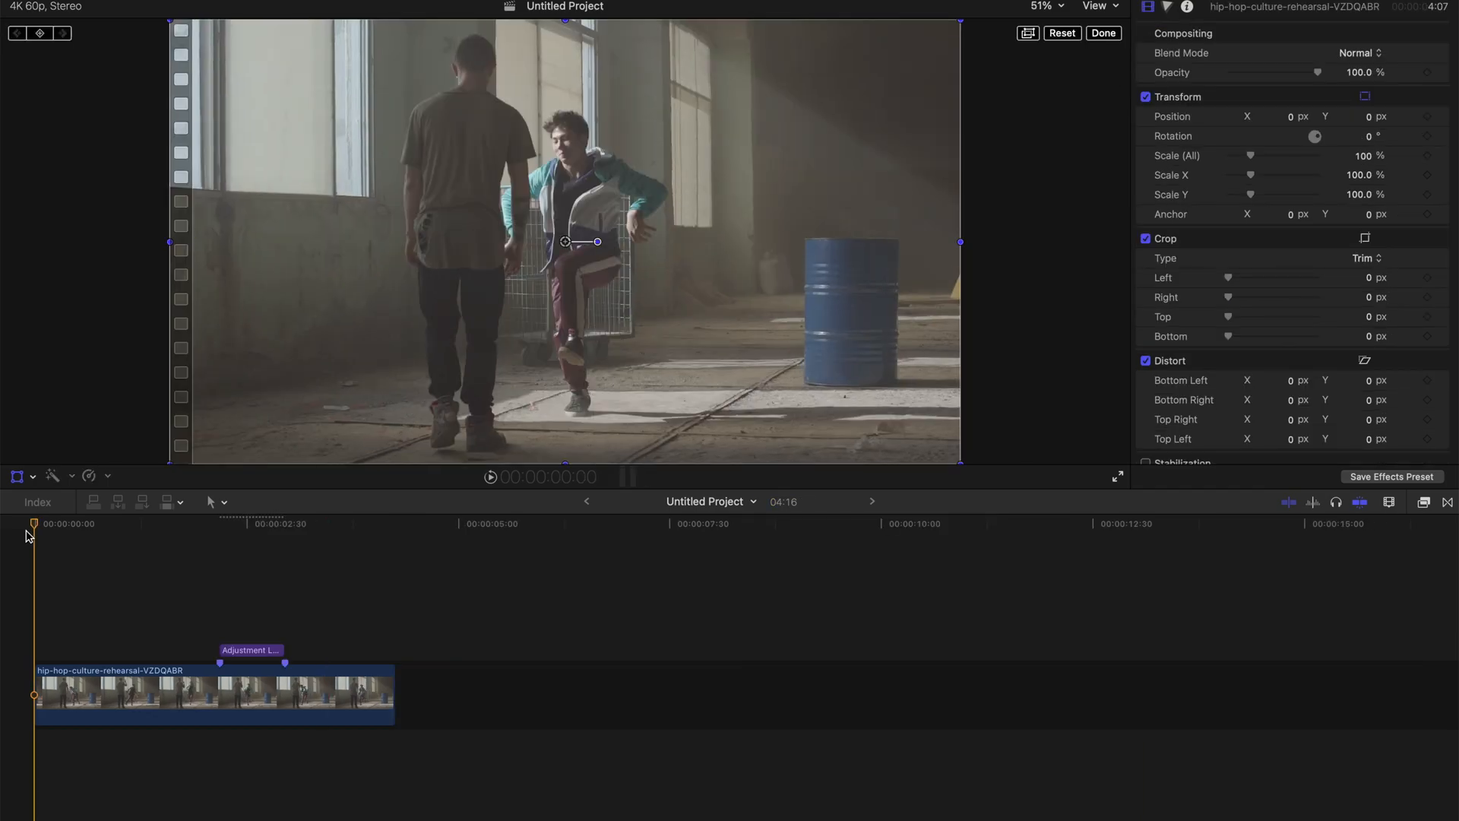
{"action": "key", "text": "space"}
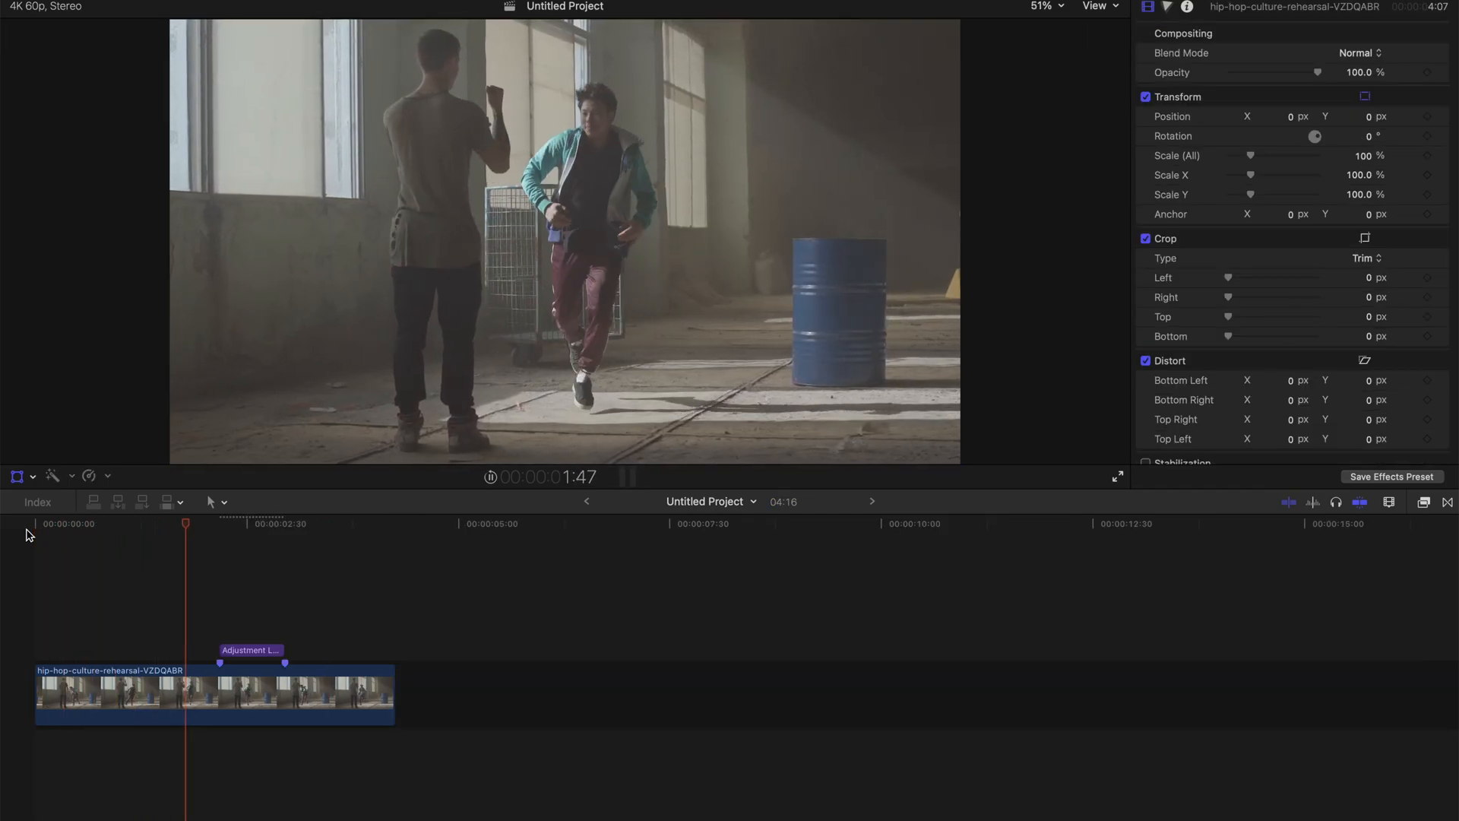
{"action": "key", "text": "shift+t"}
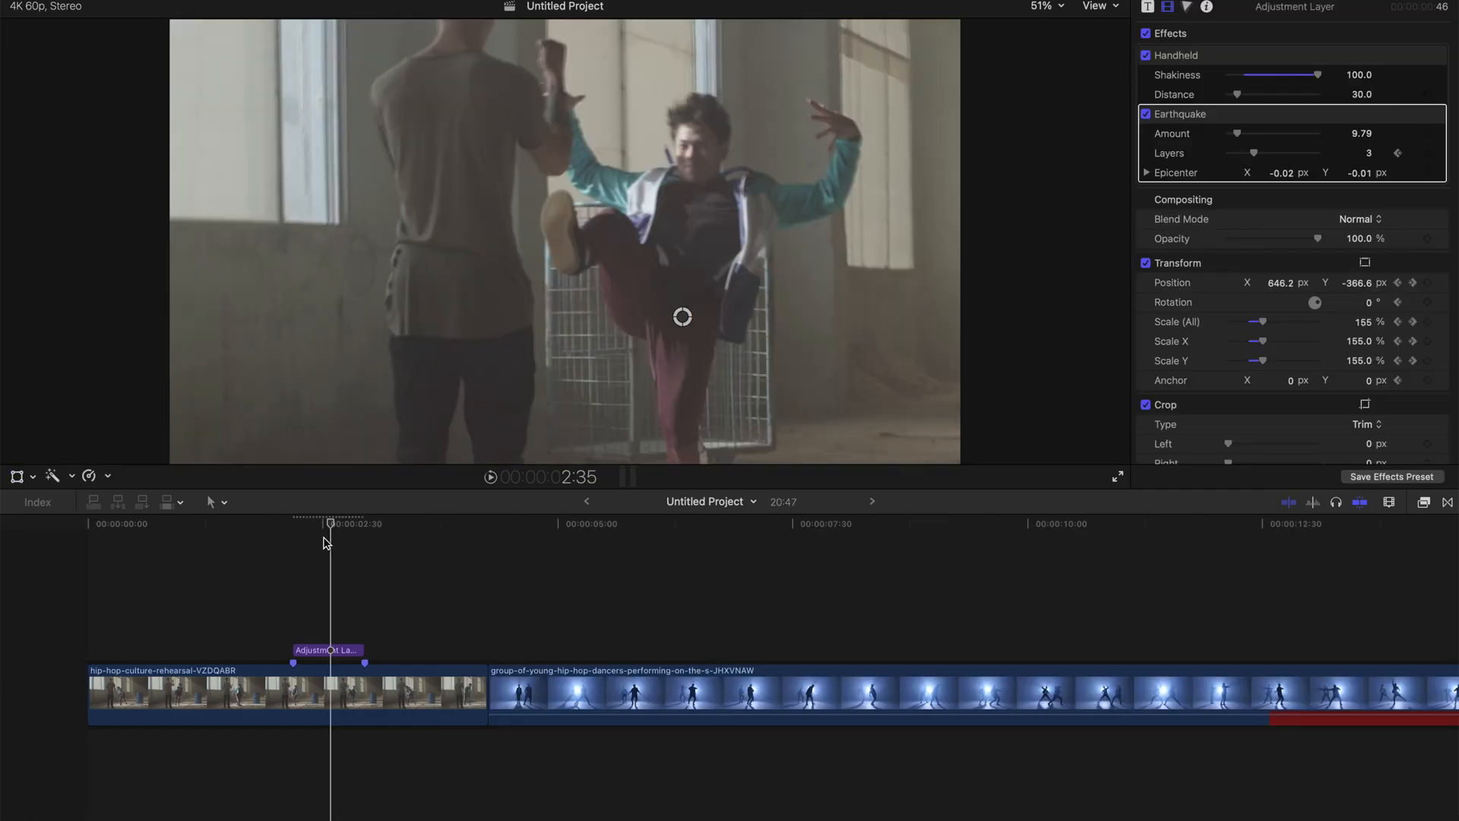
{"action": "left_click_drag", "start_coordinate": [330, 524], "coordinate": [313, 525]}
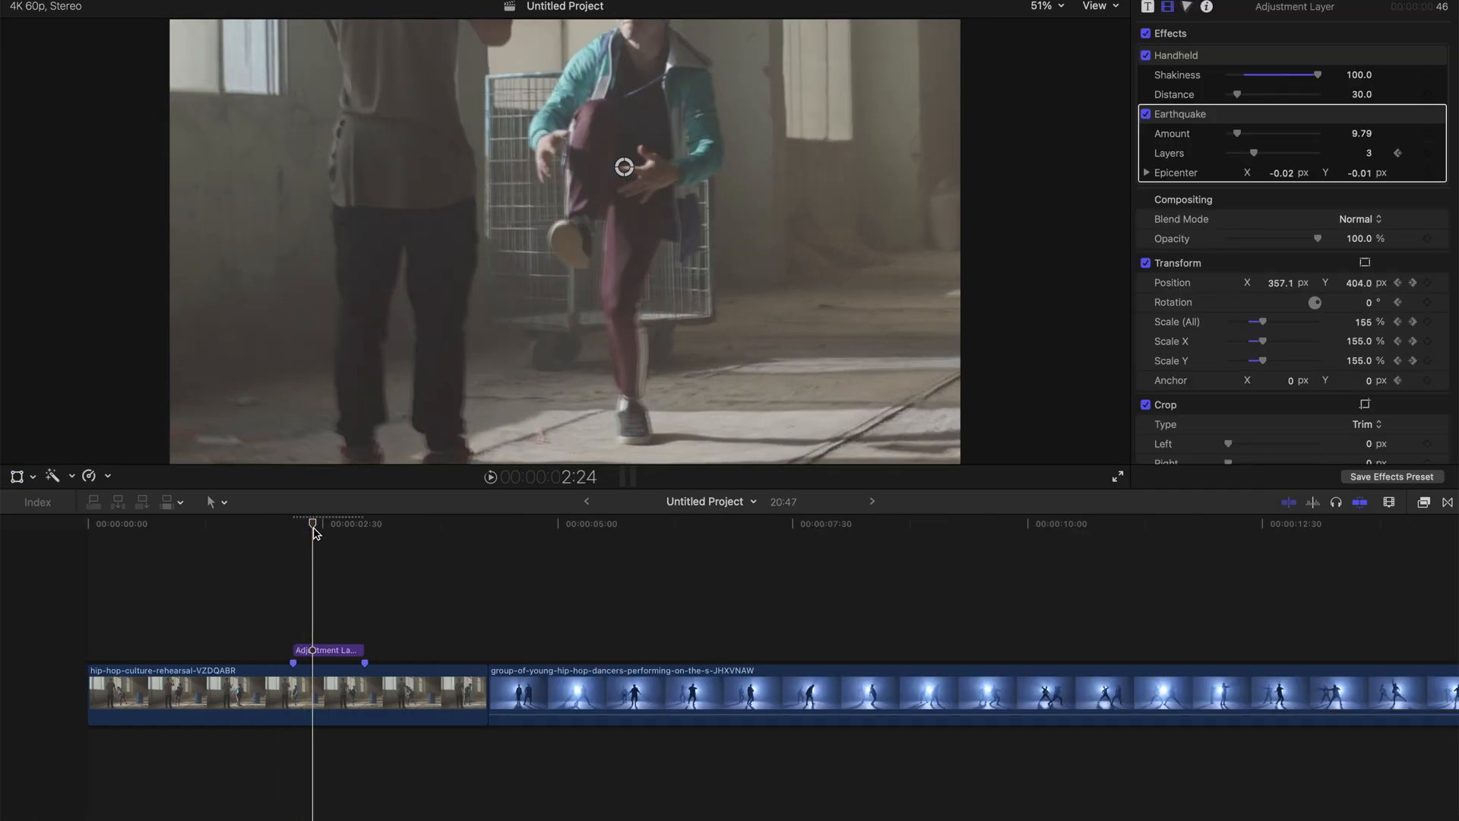
{"action": "left_click", "coordinate": [490, 477]}
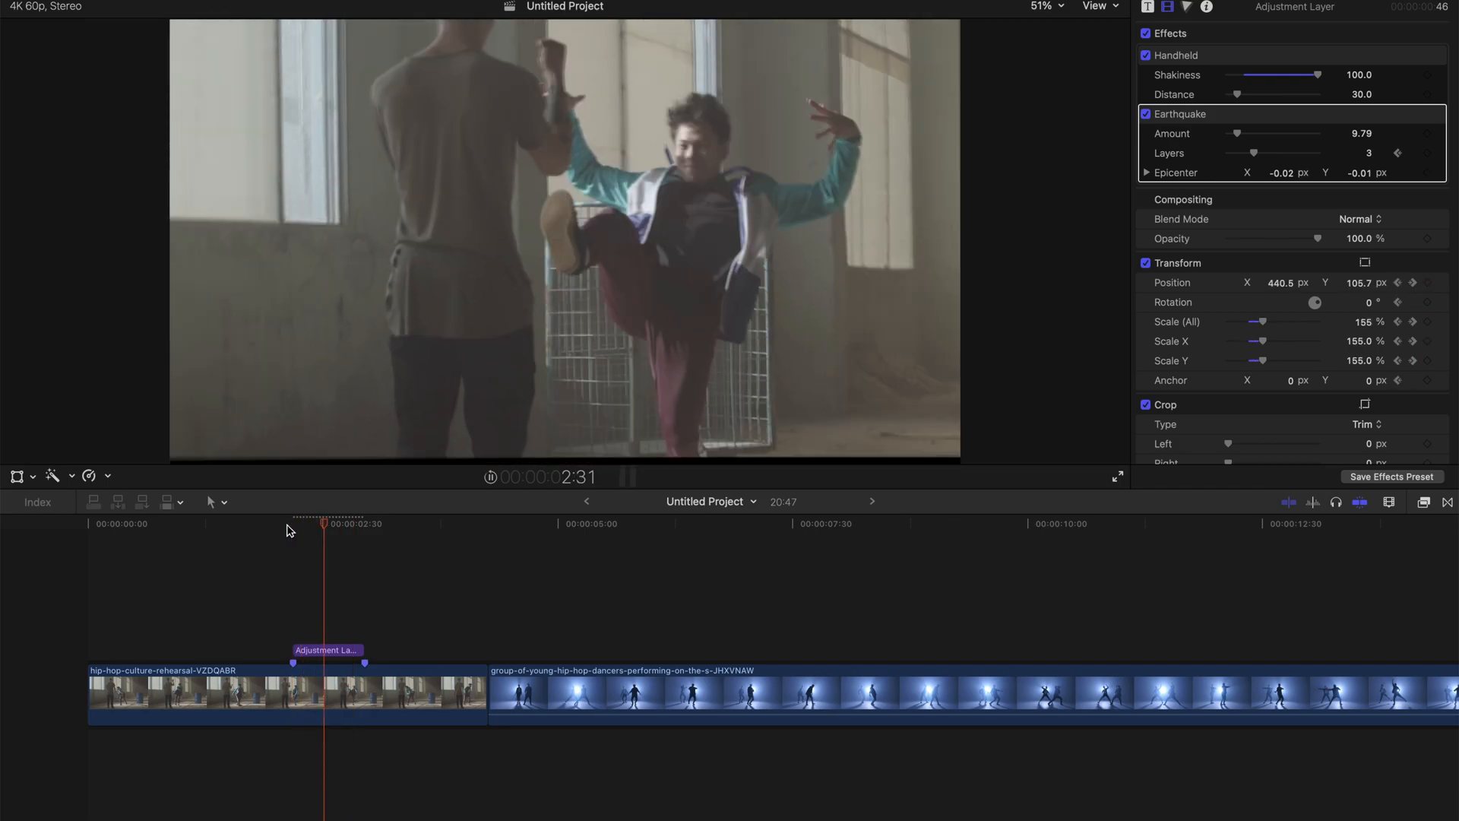
{"action": "key", "text": "space"}
Split the rehearsal clip at the end of the adjustment layer and delete the remaining piece
{"action": "left_click_drag", "start_coordinate": [384, 521], "coordinate": [365, 534]}
{"action": "key", "text": "b"}
{"action": "left_click", "coordinate": [371, 686]}
{"action": "key", "text": "a"}
{"action": "left_click", "coordinate": [429, 687]}
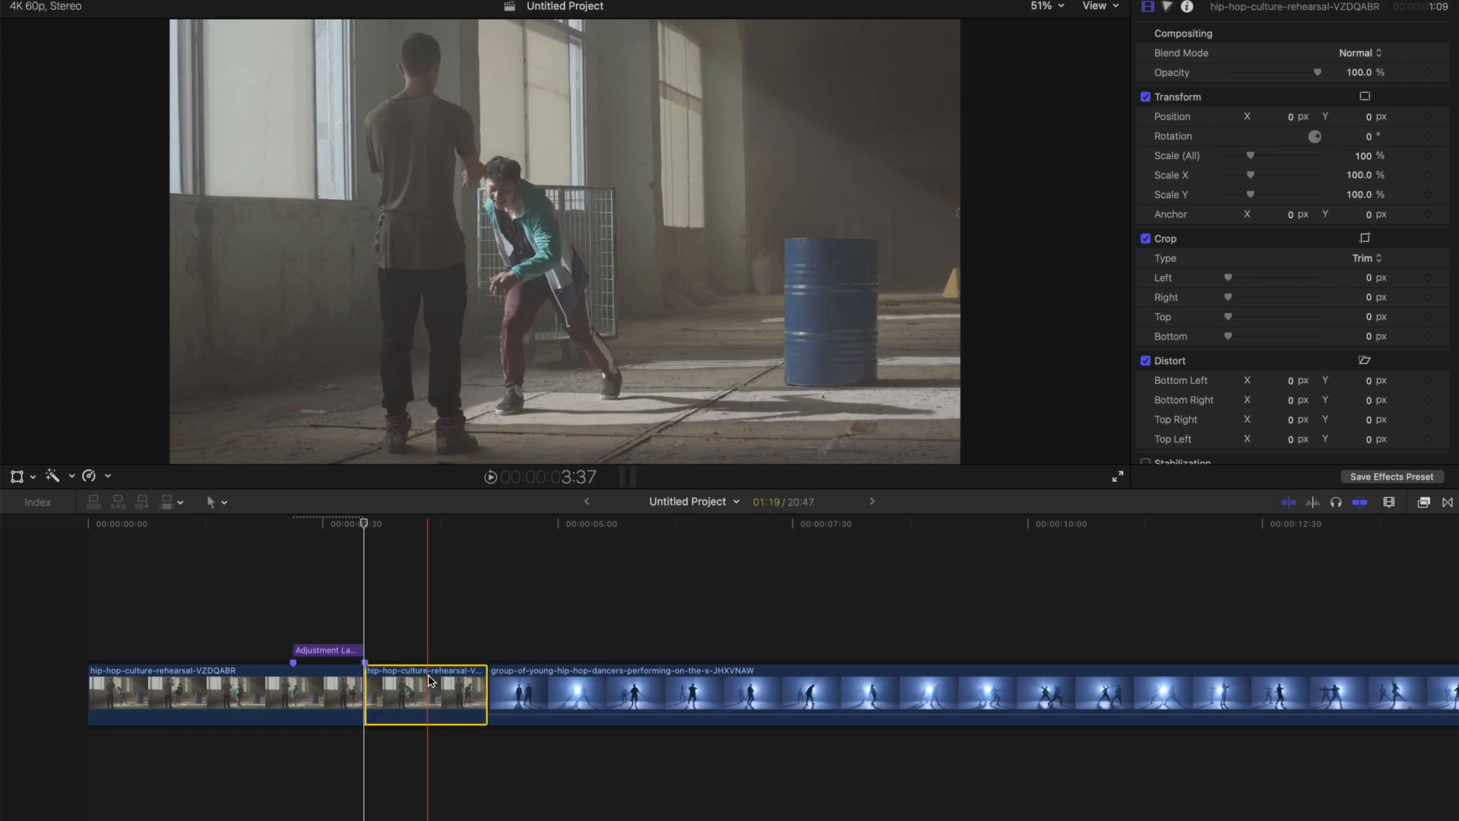
{"action": "key", "text": "Delete"}
Trim 8 frames off the rehearsal clip's end to 2:49 and play through the cut into the group dancers clip
{"action": "left_click_drag", "start_coordinate": [372, 680], "coordinate": [577, 691]}
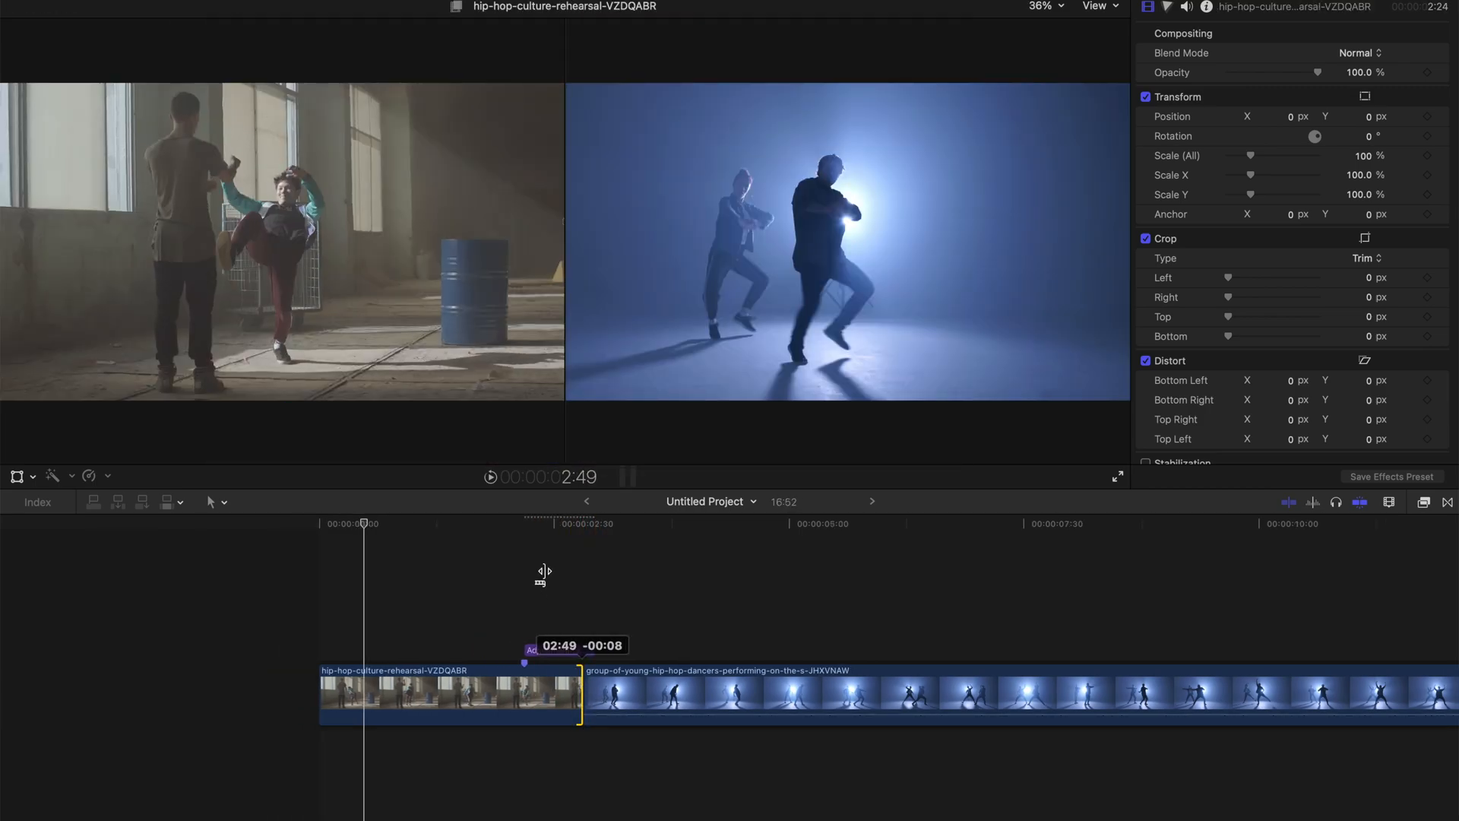
{"action": "left_click", "coordinate": [459, 554]}
{"action": "key", "text": "space"}
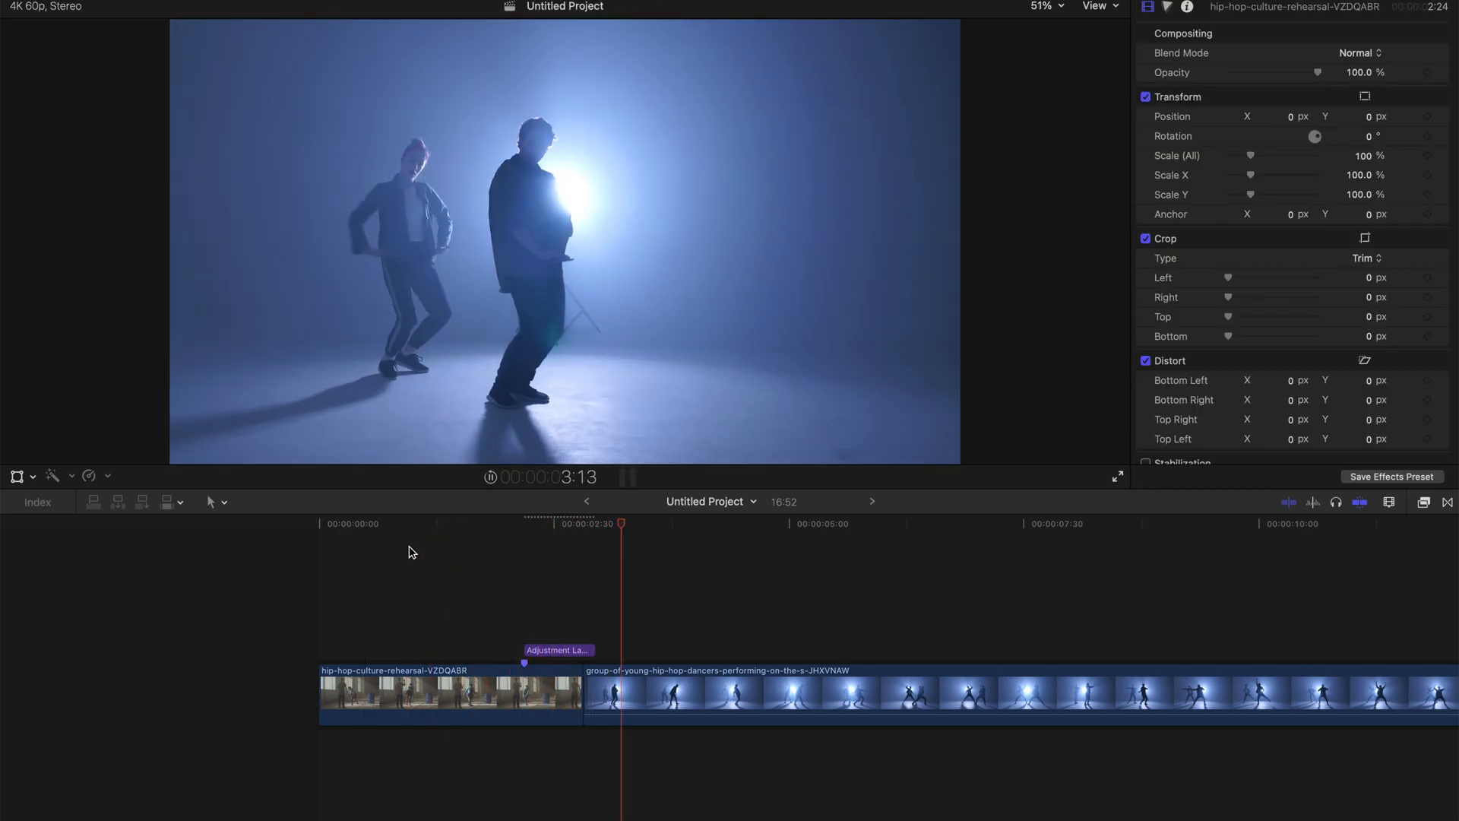
{"action": "key", "text": "space"}
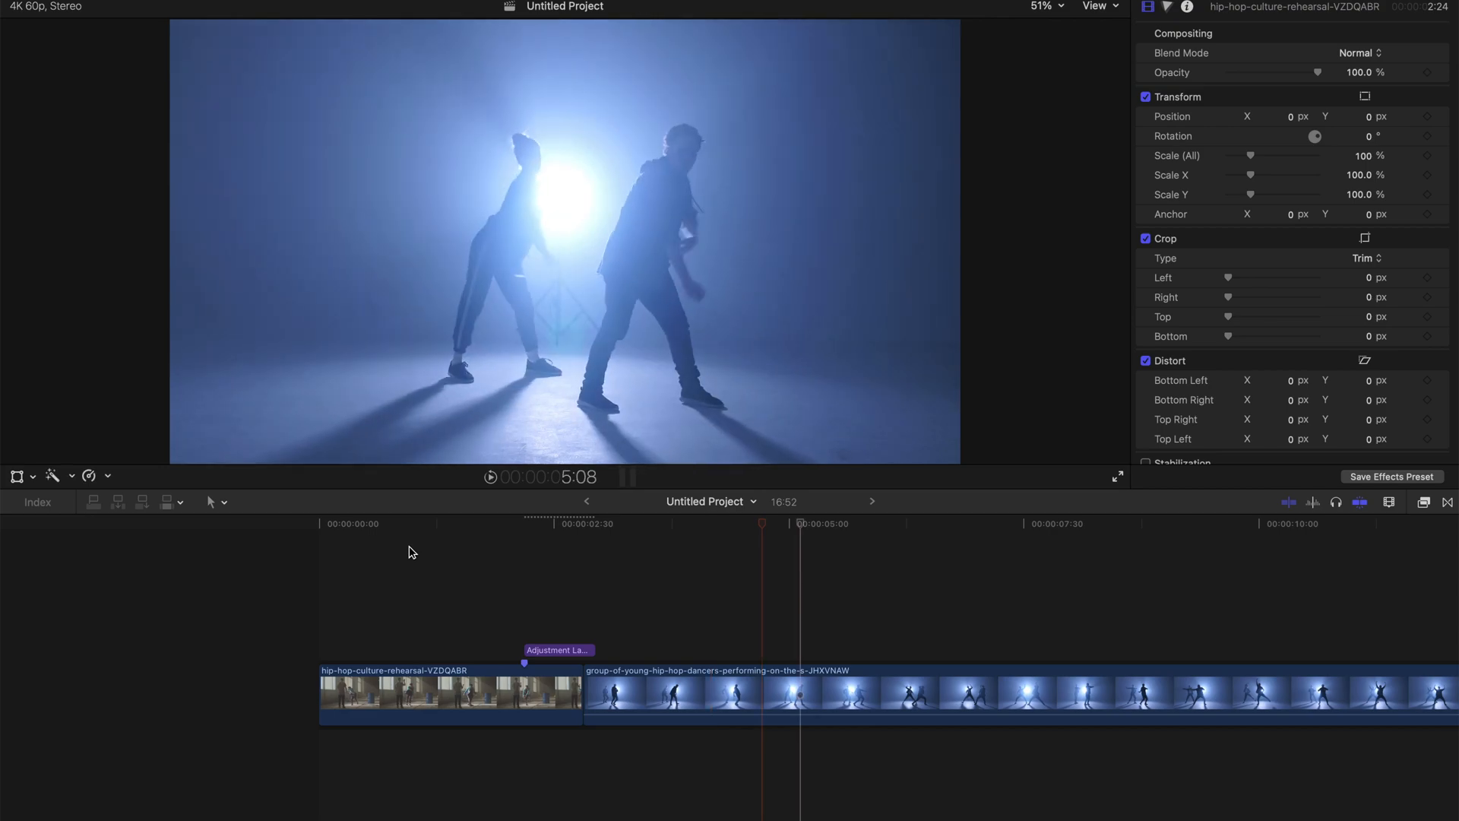
Replay from the adjustment layer at 2:11 to check the shake across the cut into the group dancers clip
{"action": "left_click", "coordinate": [525, 523]}
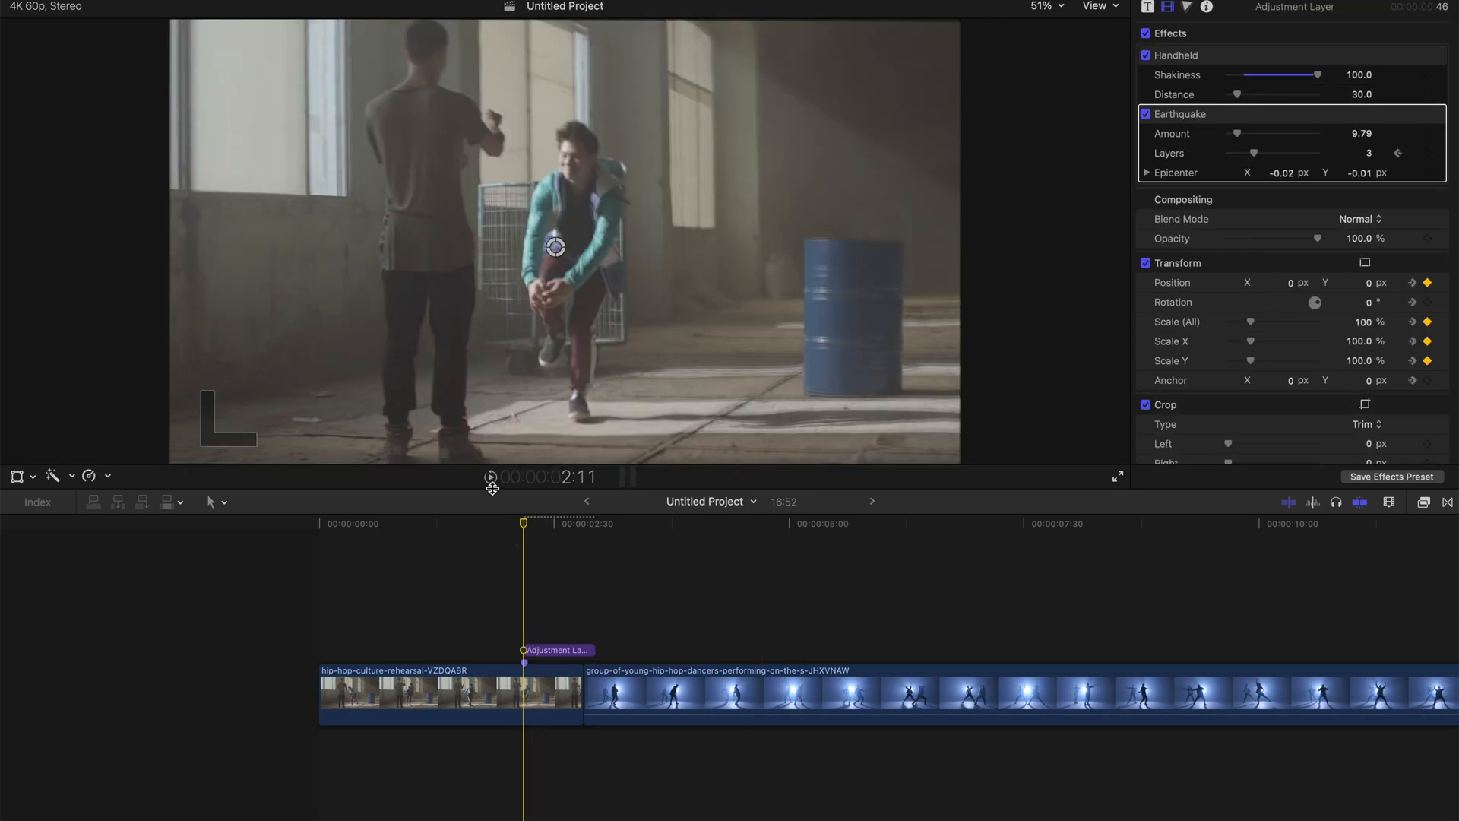
{"action": "key", "text": "space"}
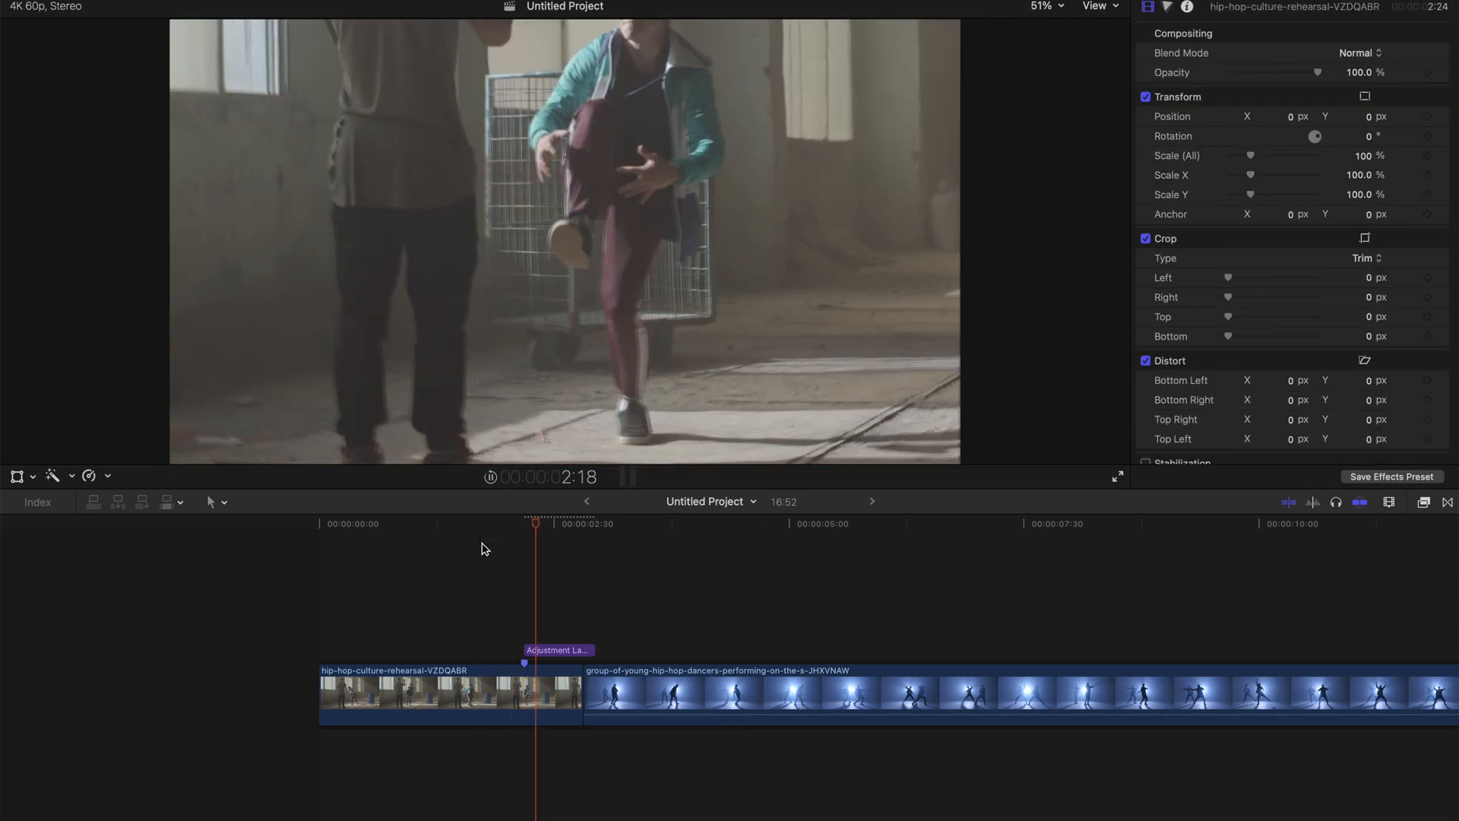
{"action": "key", "text": "space"}
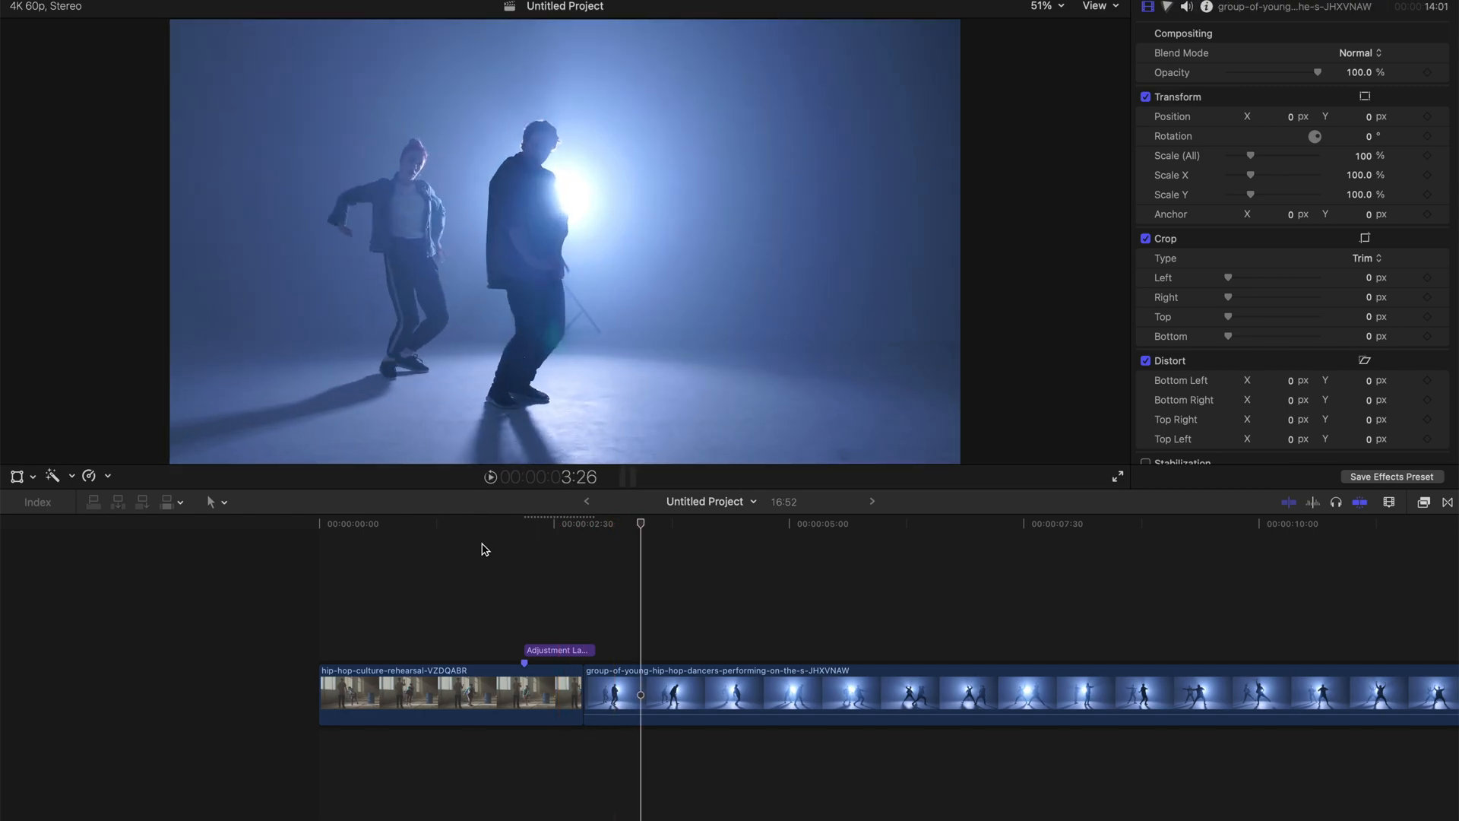
{"action": "left_click", "coordinate": [484, 549]}
{"action": "key", "text": "space"}
{"action": "key", "text": "space"}
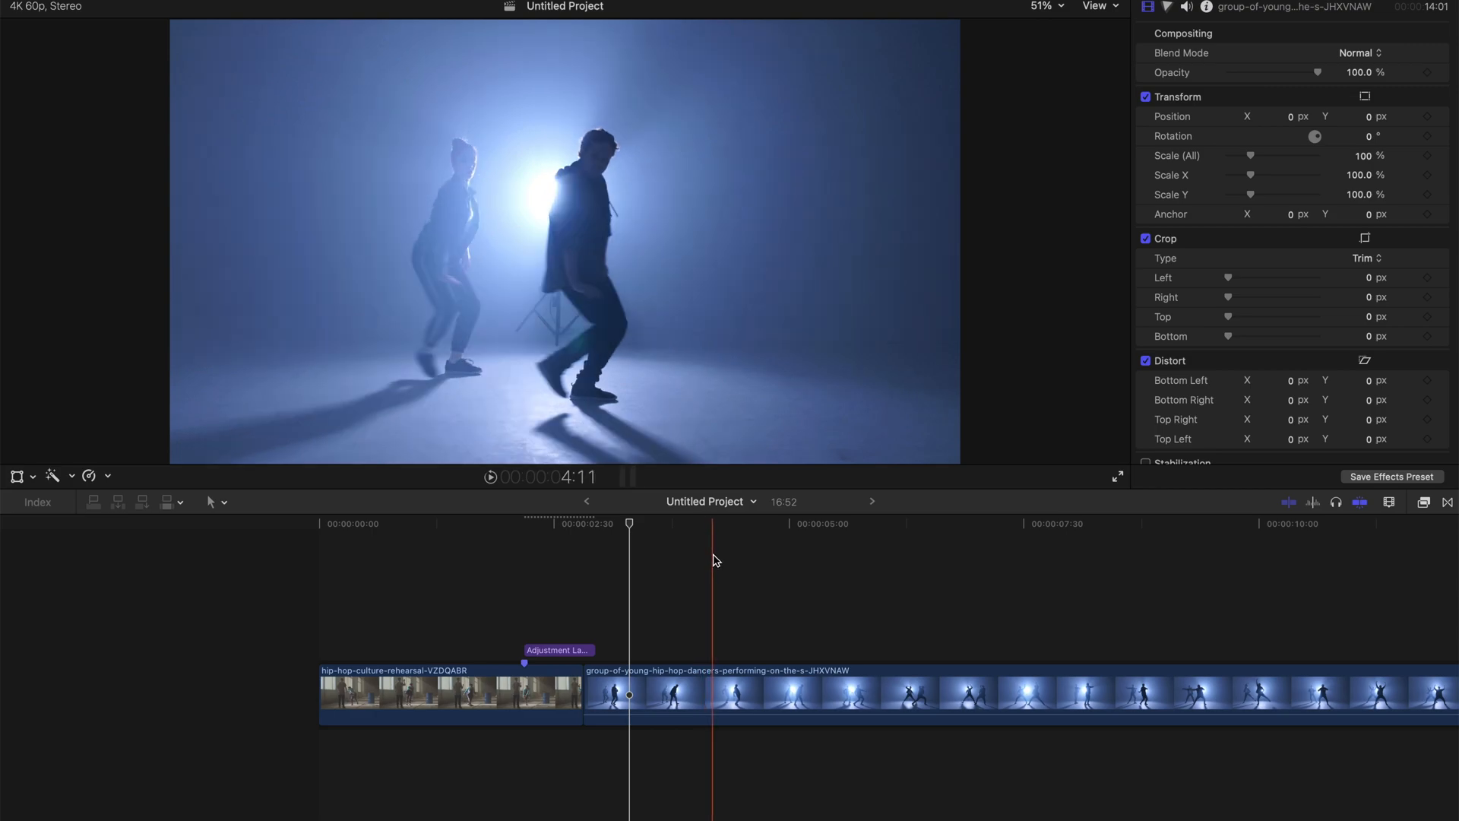